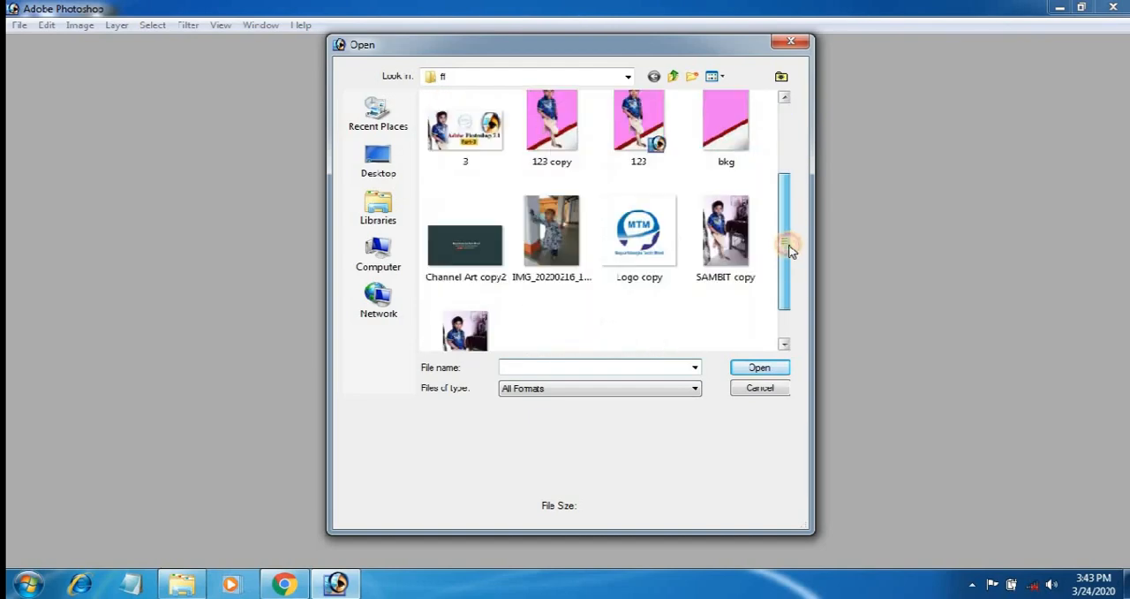
# Open the photo IMG_20200216_105903 and show it in a maximized window with the toolbox and palettes hidden.
pyautogui.click(532, 192)
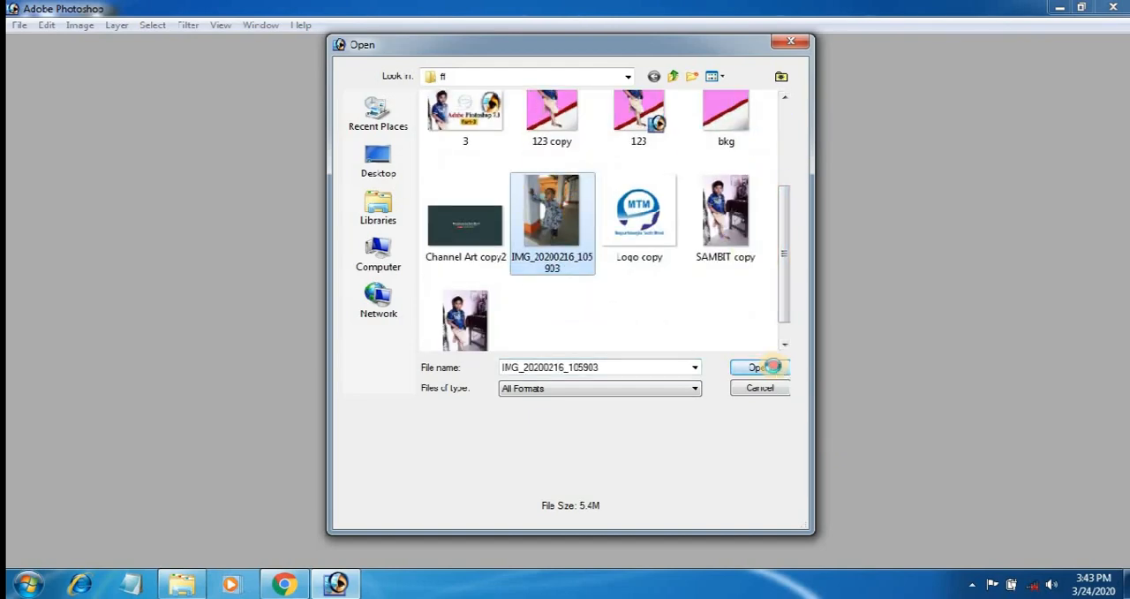
pyautogui.click(761, 367)
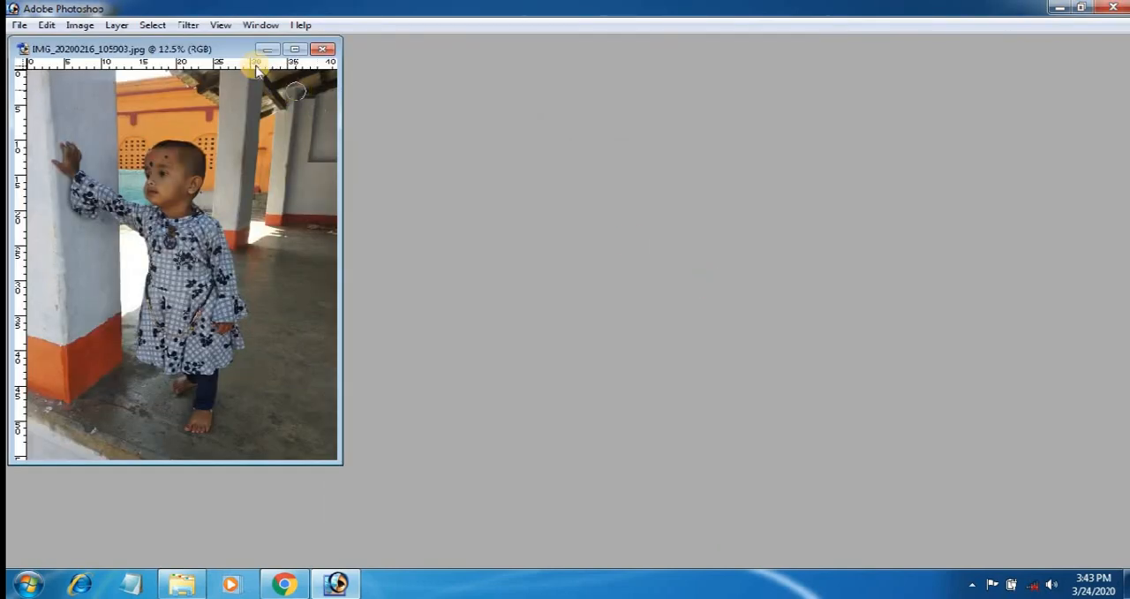
pyautogui.moveTo(220, 45); pyautogui.dragTo(369, 78)
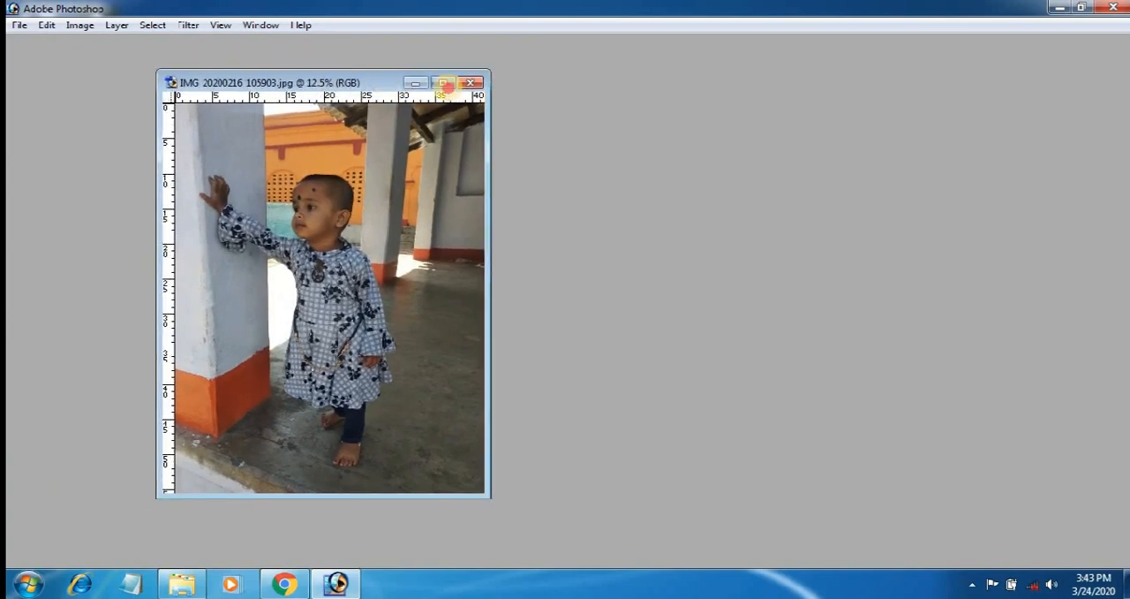
pyautogui.click(444, 83)
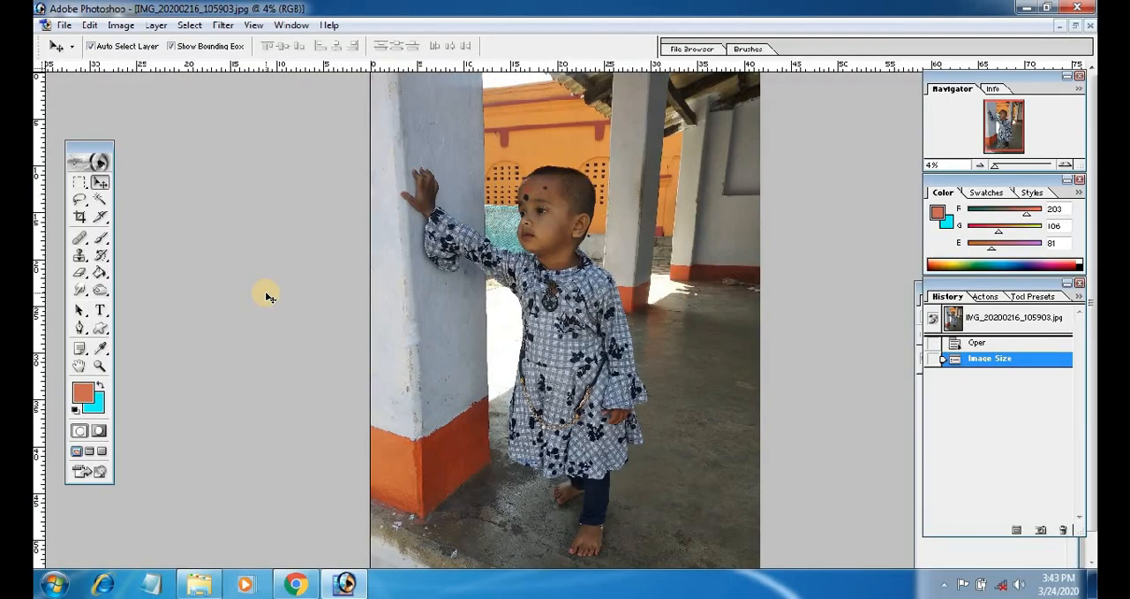
pyautogui.press('Tab')
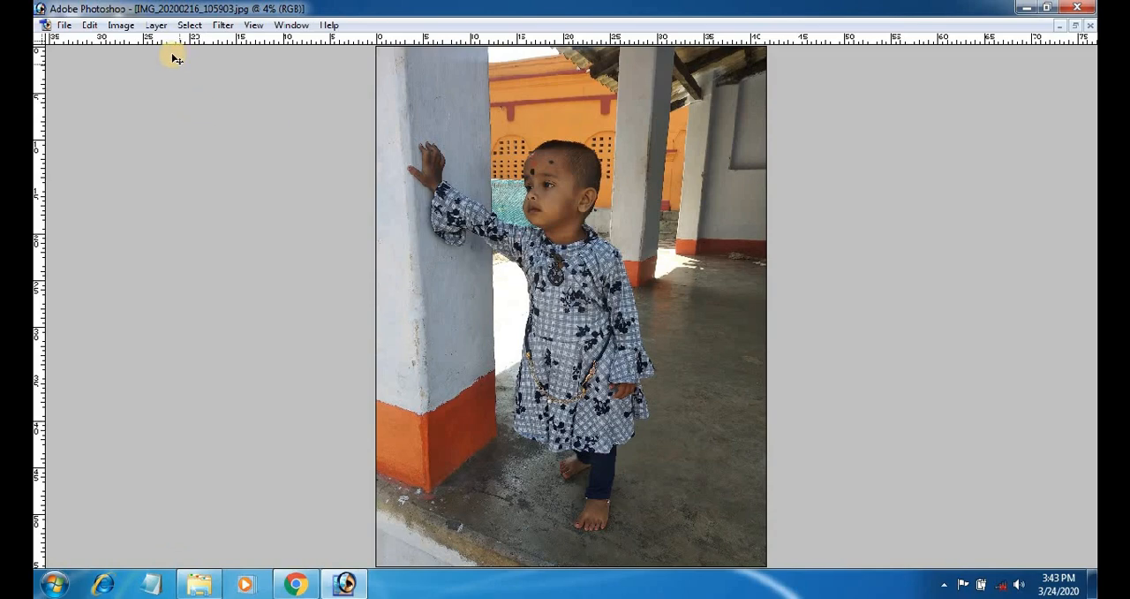
# Brighten the photo with a Levels adjustment, lowering the RGB white input level to 207.
pyautogui.click(121, 25)
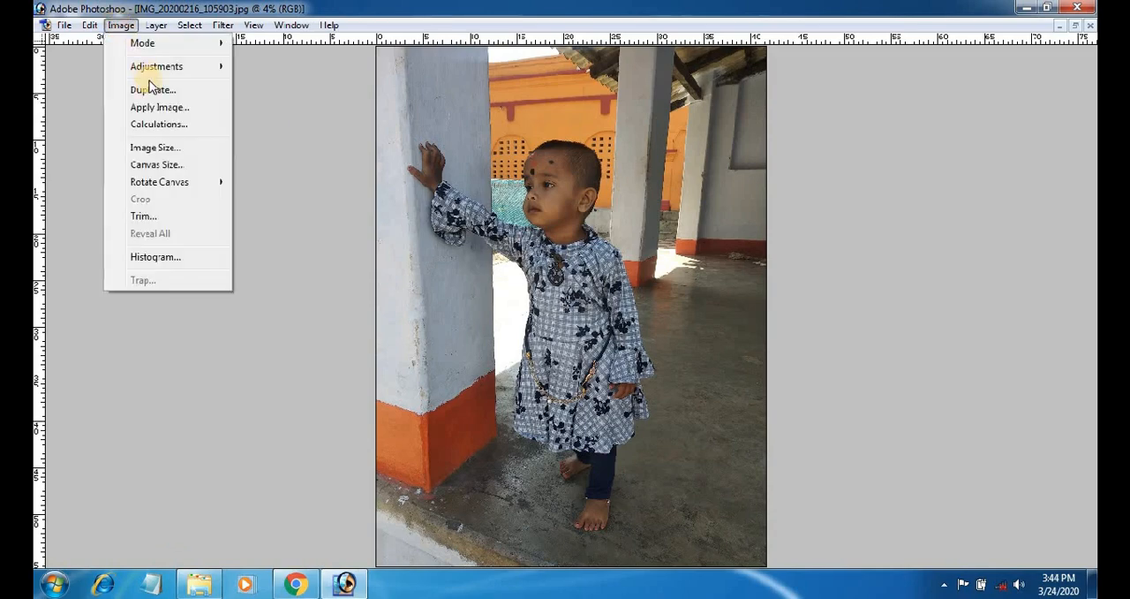
pyautogui.moveTo(160, 79)
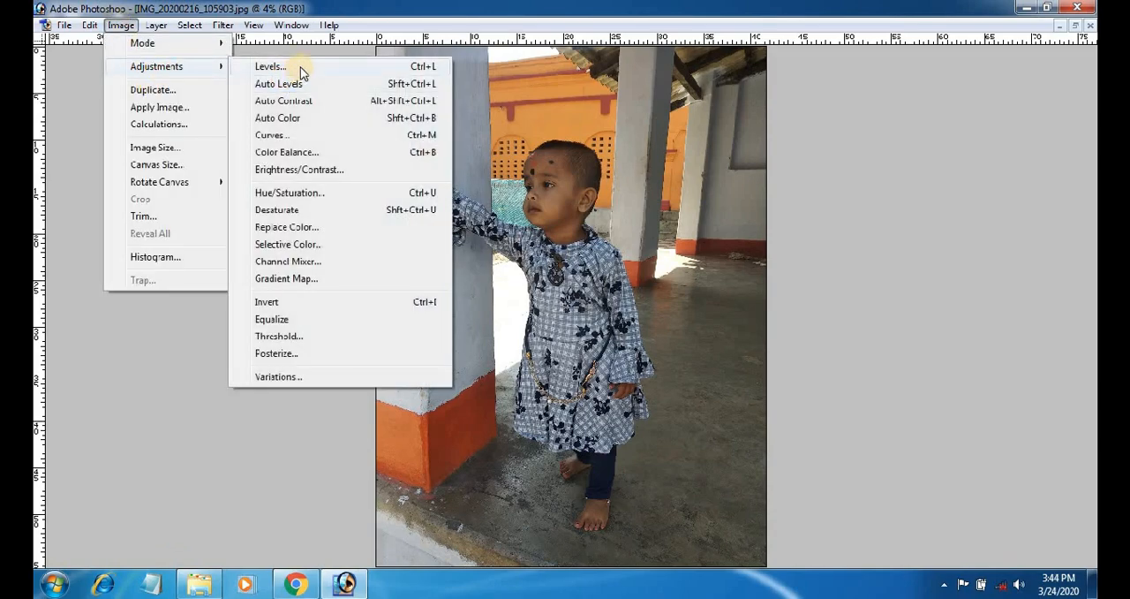
pyautogui.click(282, 67)
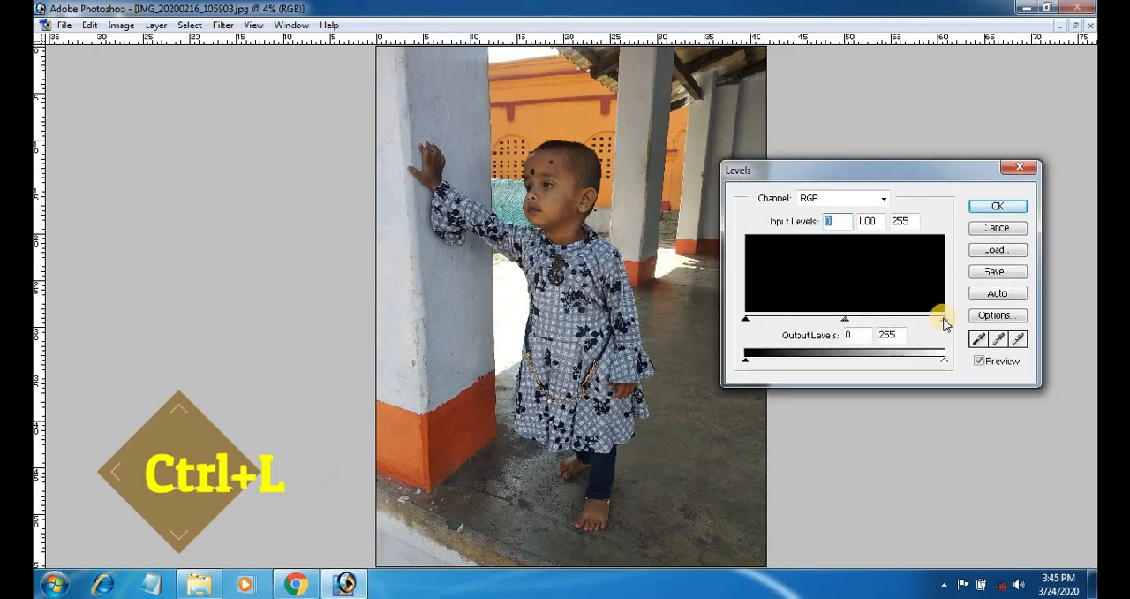
pyautogui.moveTo(943, 319); pyautogui.dragTo(908, 329)
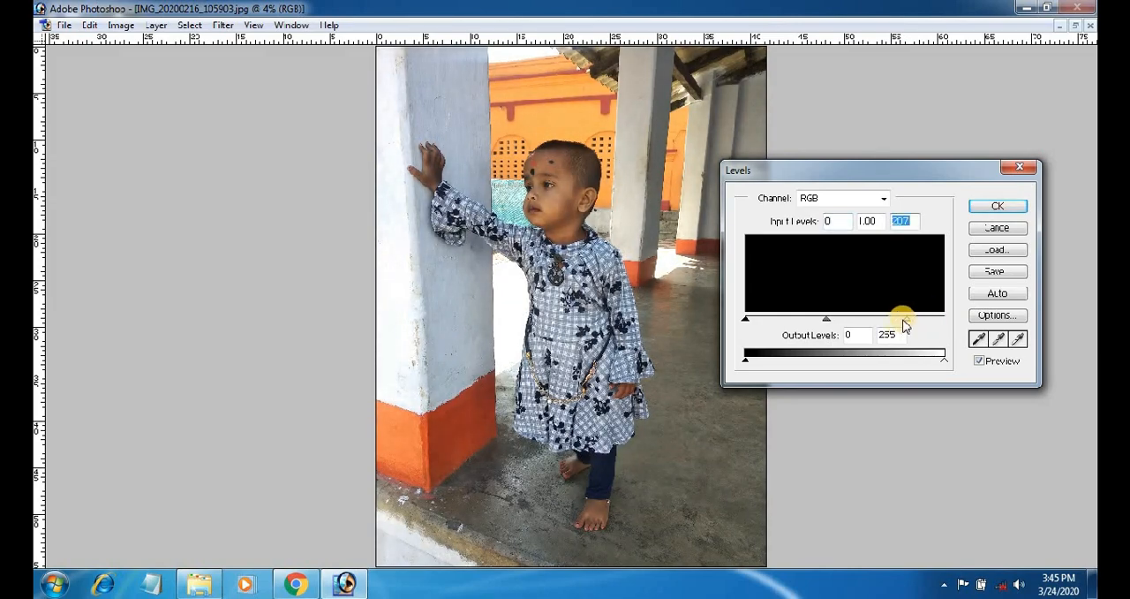
pyautogui.click(998, 207)
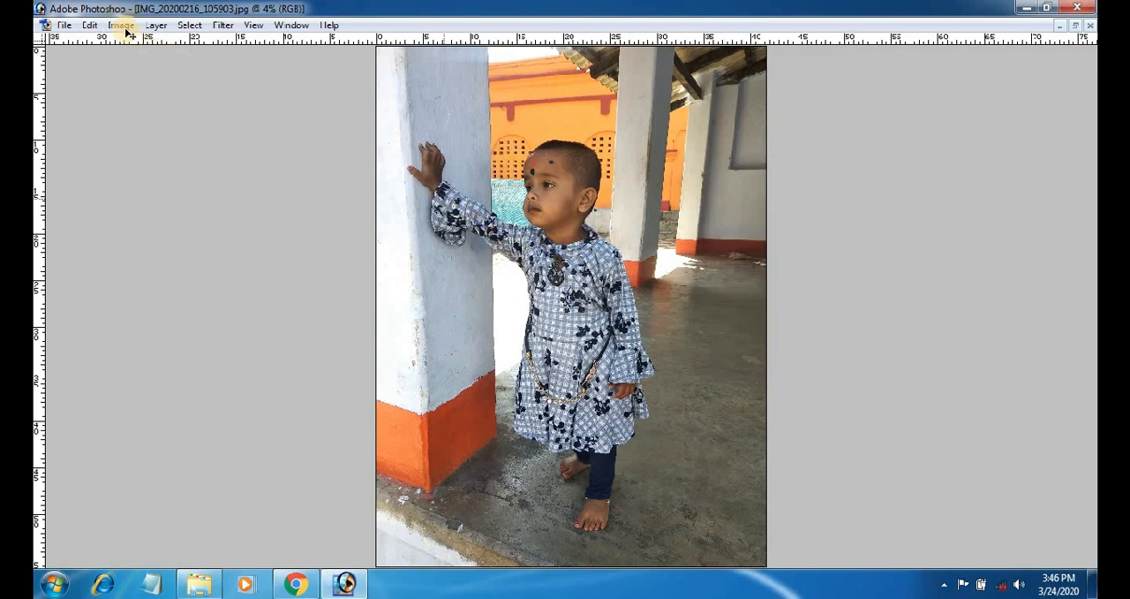
# Start a Selective Color adjustment and set the Reds to Cyan +62%, Magenta +33% and Black +30%.
pyautogui.click(122, 26)
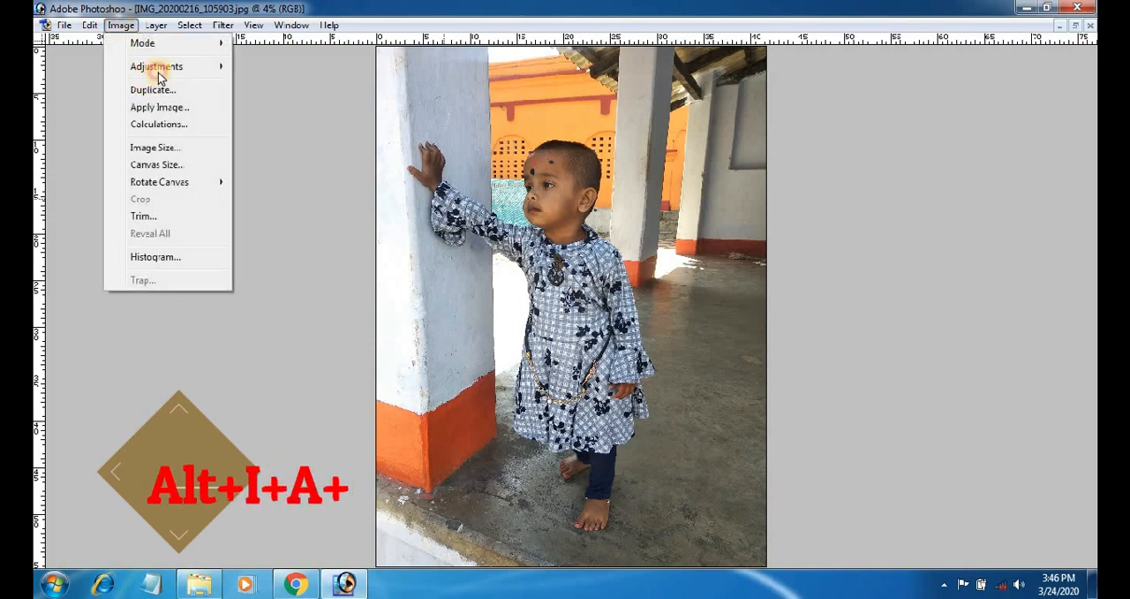
pyautogui.moveTo(160, 75)
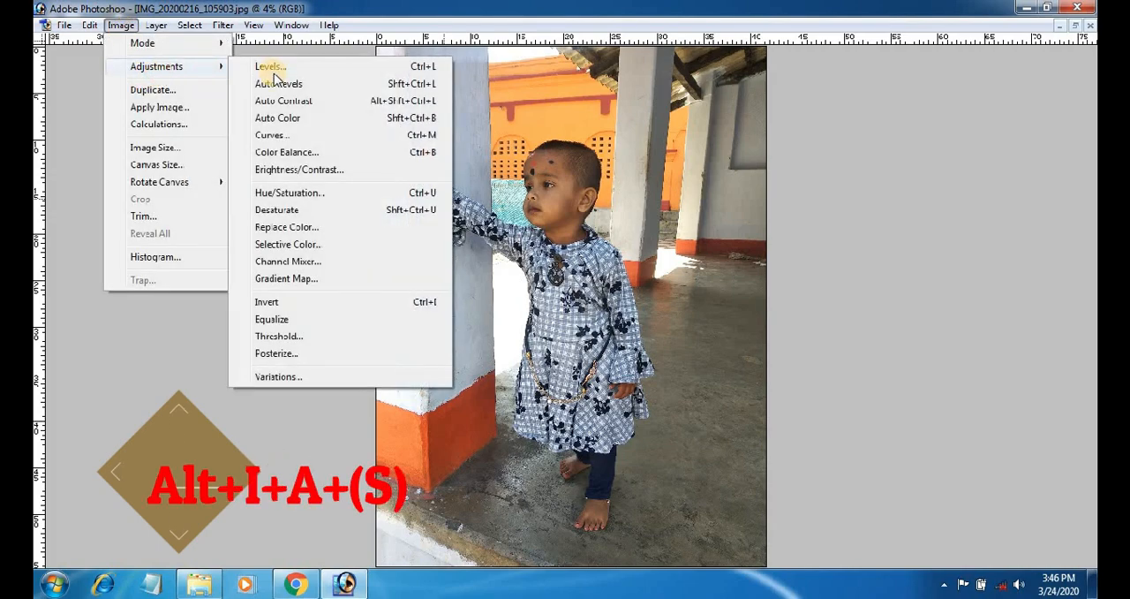
pyautogui.click(308, 247)
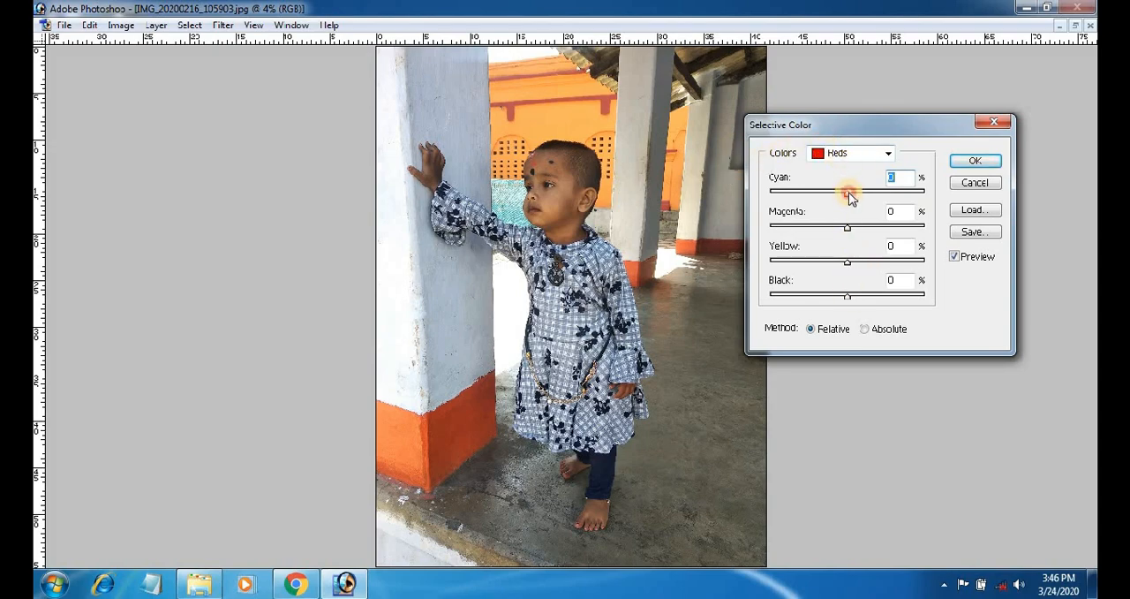
pyautogui.moveTo(861, 196); pyautogui.dragTo(896, 195)
pyautogui.moveTo(864, 231)
pyautogui.mouseDown()
pyautogui.moveTo(883, 222)
pyautogui.moveTo(848, 224)
pyautogui.mouseUp()
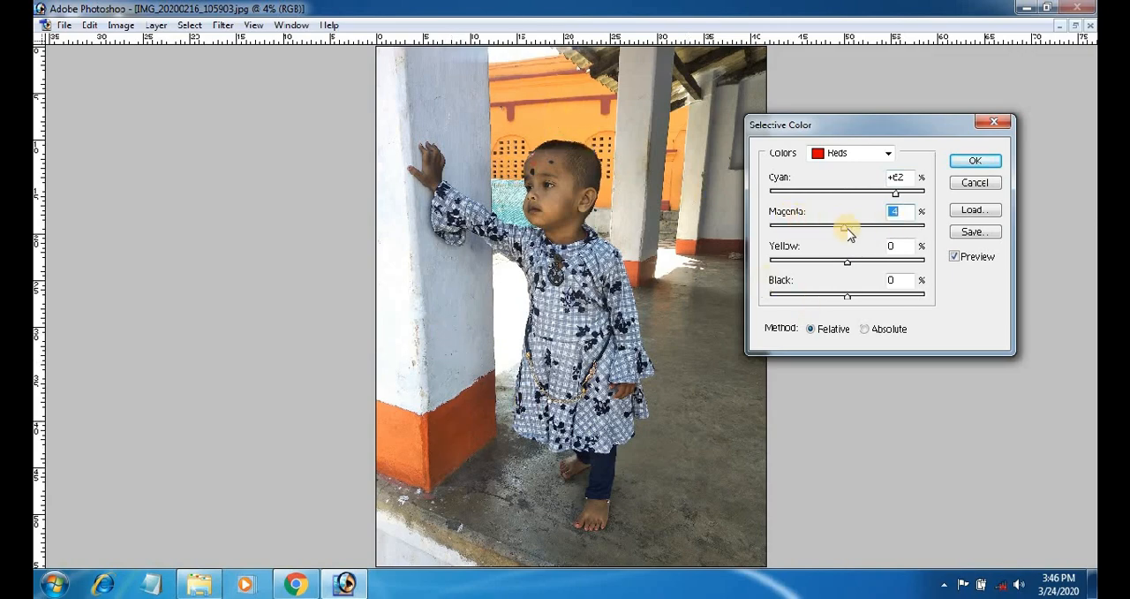
pyautogui.moveTo(849, 231)
pyautogui.mouseDown()
pyautogui.moveTo(871, 226)
pyautogui.moveTo(846, 230)
pyautogui.mouseUp()
pyautogui.moveTo(849, 231); pyautogui.dragTo(873, 234)
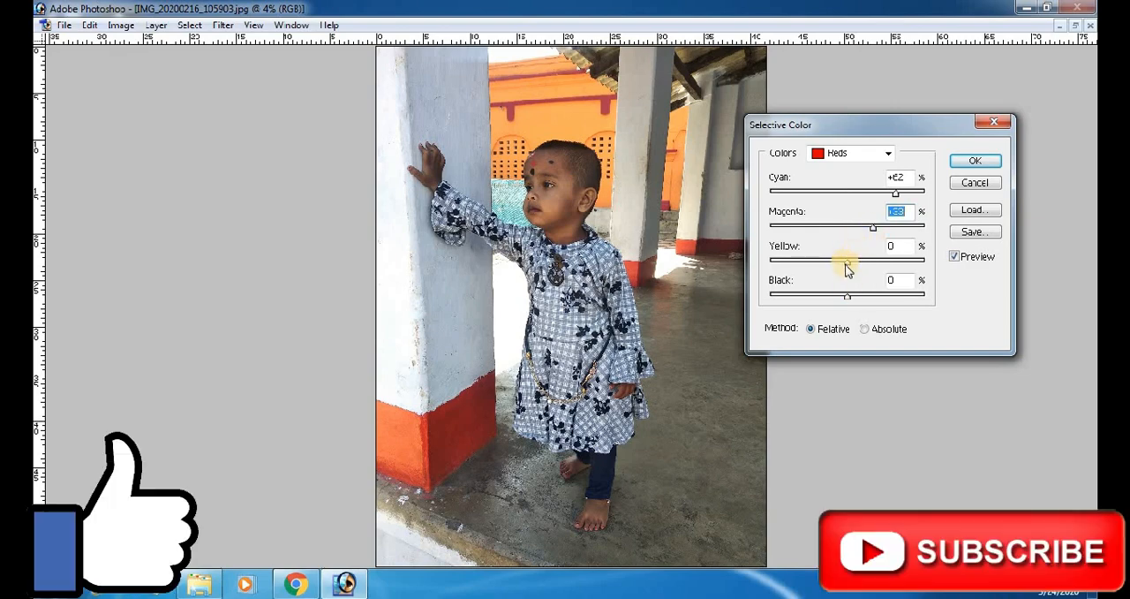
pyautogui.moveTo(851, 298)
pyautogui.mouseDown()
pyautogui.moveTo(882, 302)
pyautogui.moveTo(853, 301)
pyautogui.moveTo(872, 306)
pyautogui.mouseUp()
pyautogui.click(971, 160)
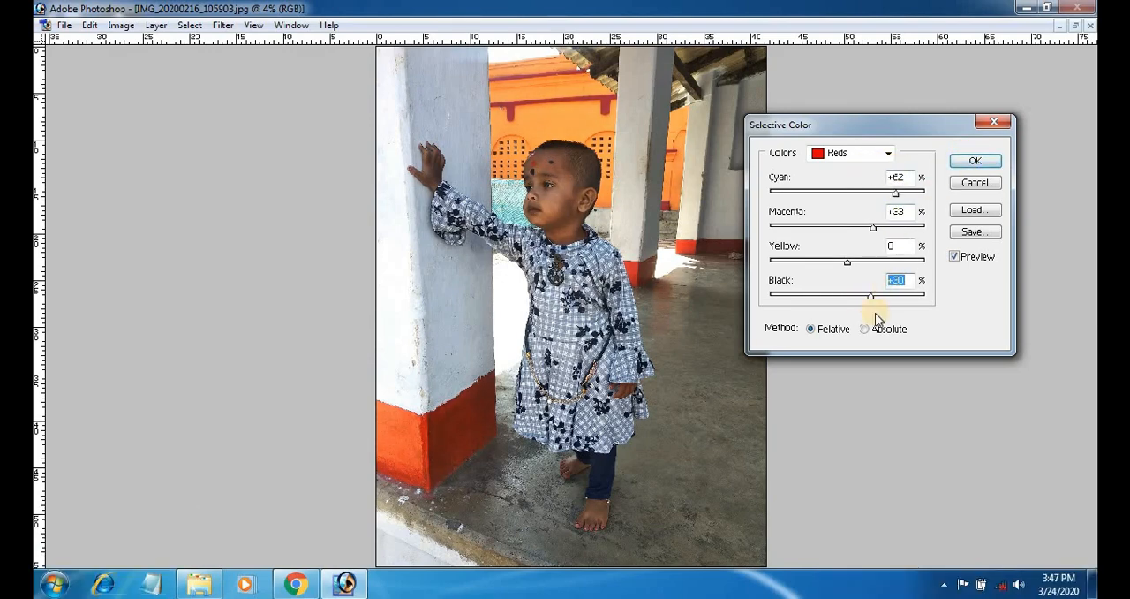
# Set the Yellows in Selective Color to Cyan +75%, Magenta -76%, Yellow +34% and Black -56%.
pyautogui.click(887, 154)
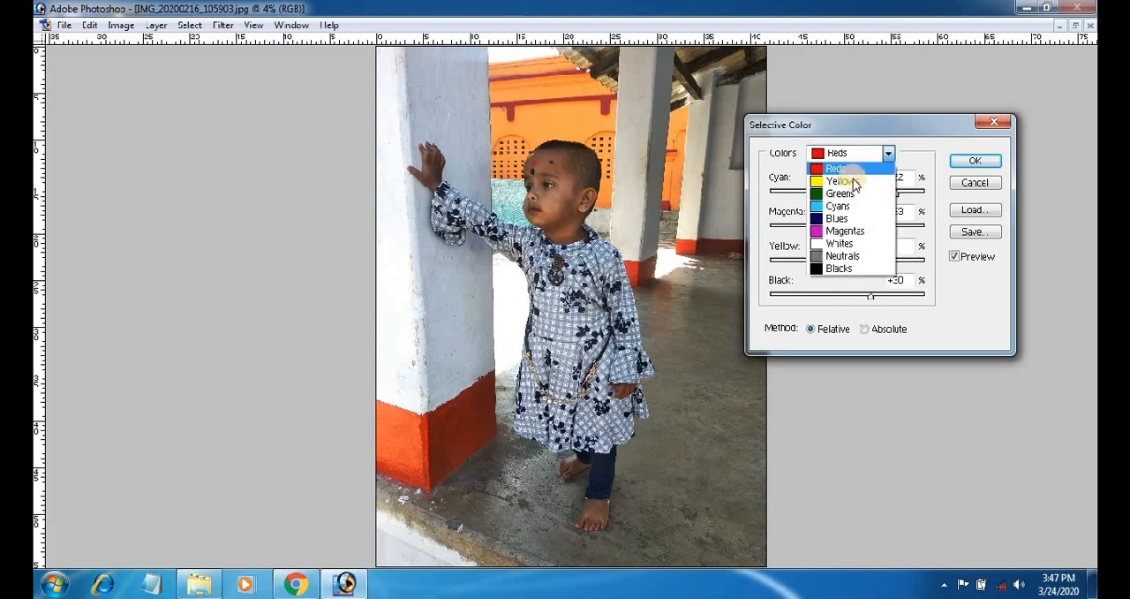
pyautogui.click(843, 168)
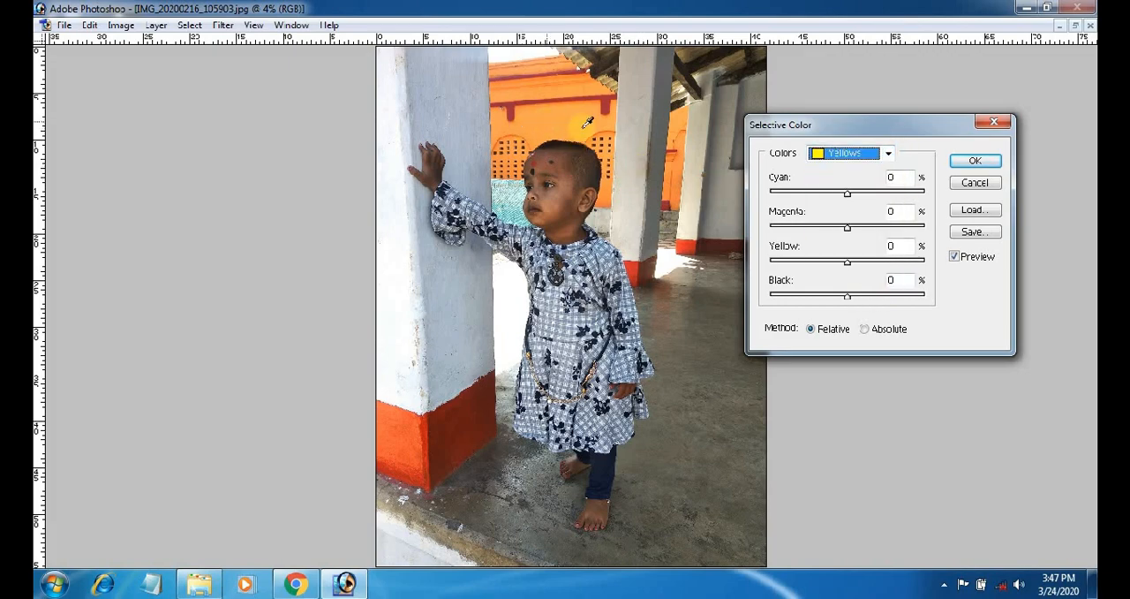
pyautogui.moveTo(847, 192); pyautogui.dragTo(903, 197)
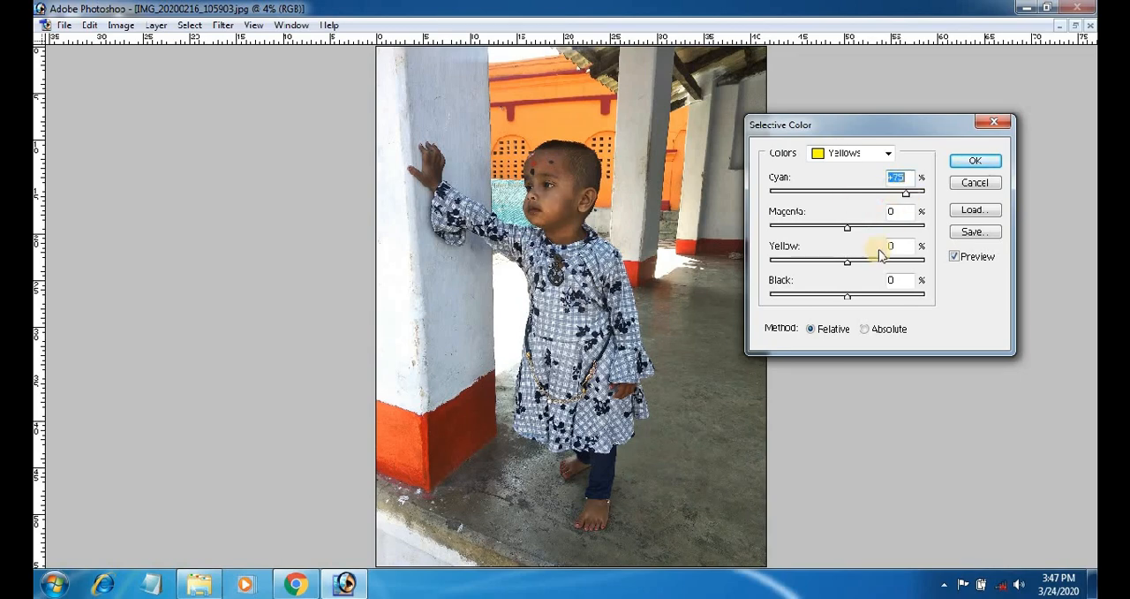
pyautogui.moveTo(848, 230); pyautogui.dragTo(790, 237)
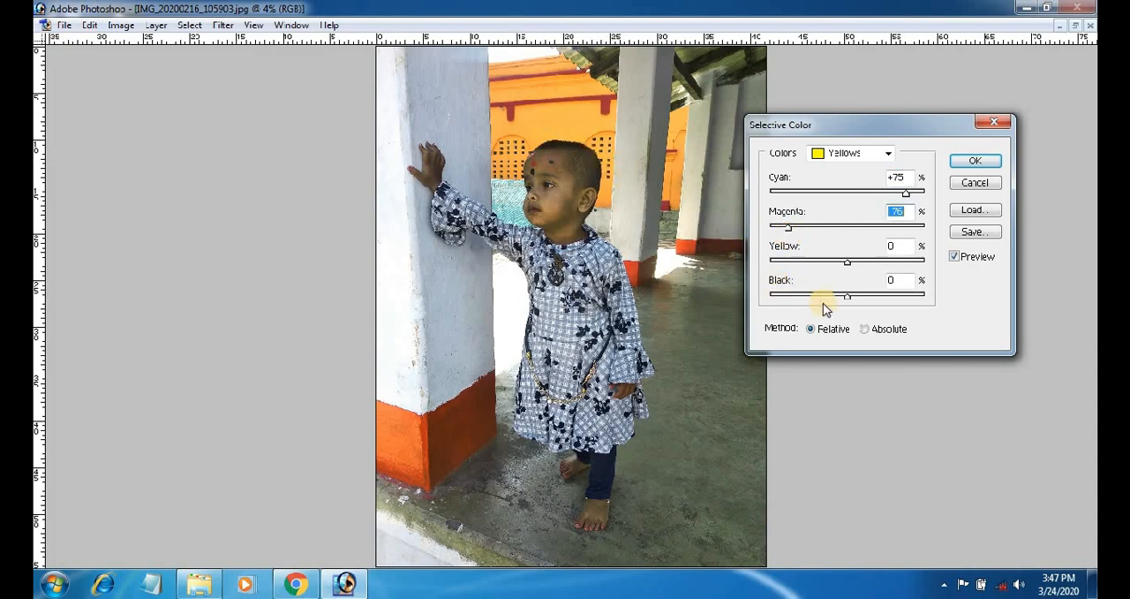
pyautogui.moveTo(855, 267); pyautogui.dragTo(801, 302)
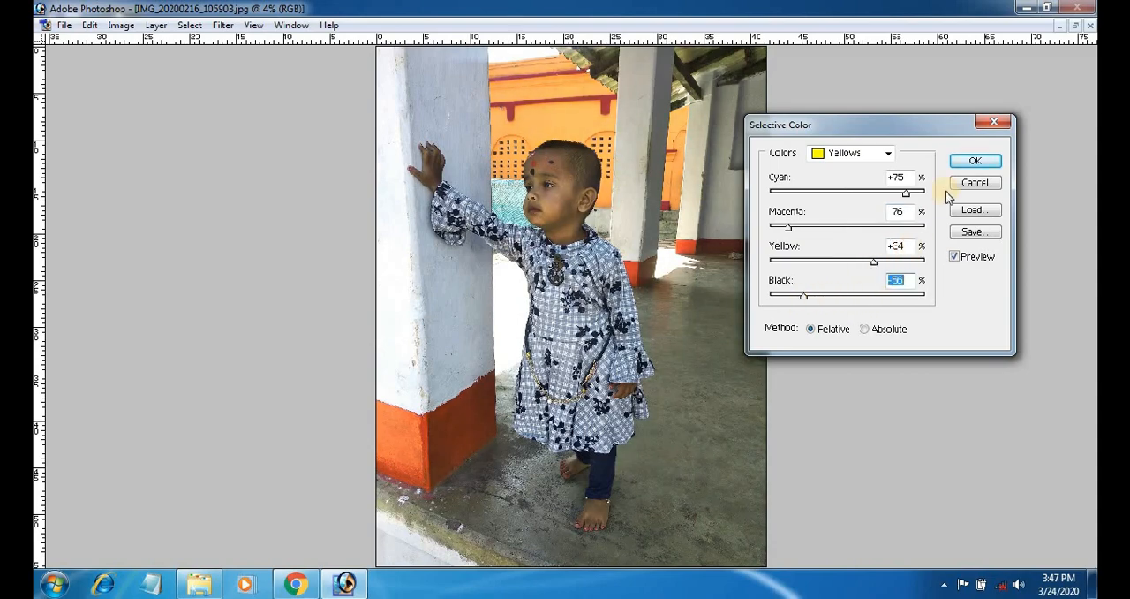
# Set the Blues in Selective Color to Cyan +78% and Black +50%.
pyautogui.click(889, 156)
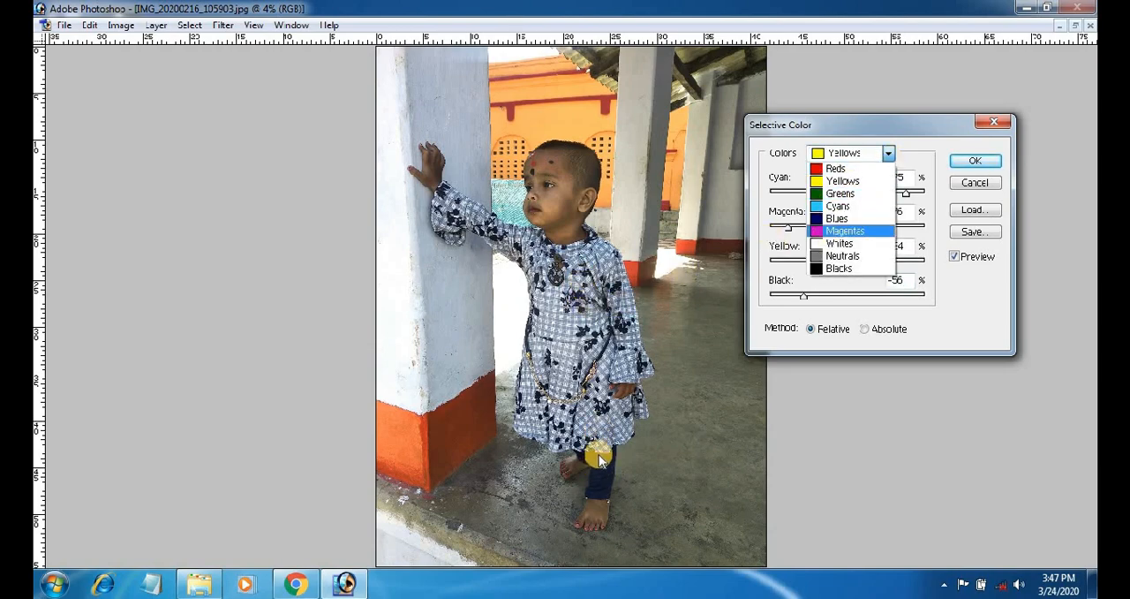
pyautogui.click(839, 218)
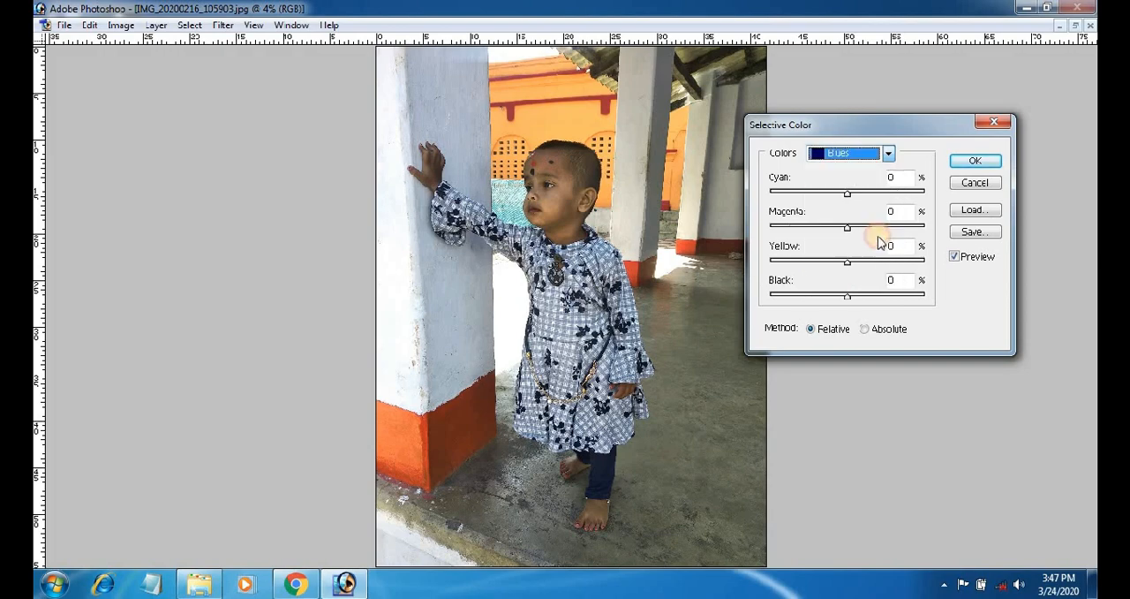
pyautogui.moveTo(852, 199); pyautogui.dragTo(817, 199)
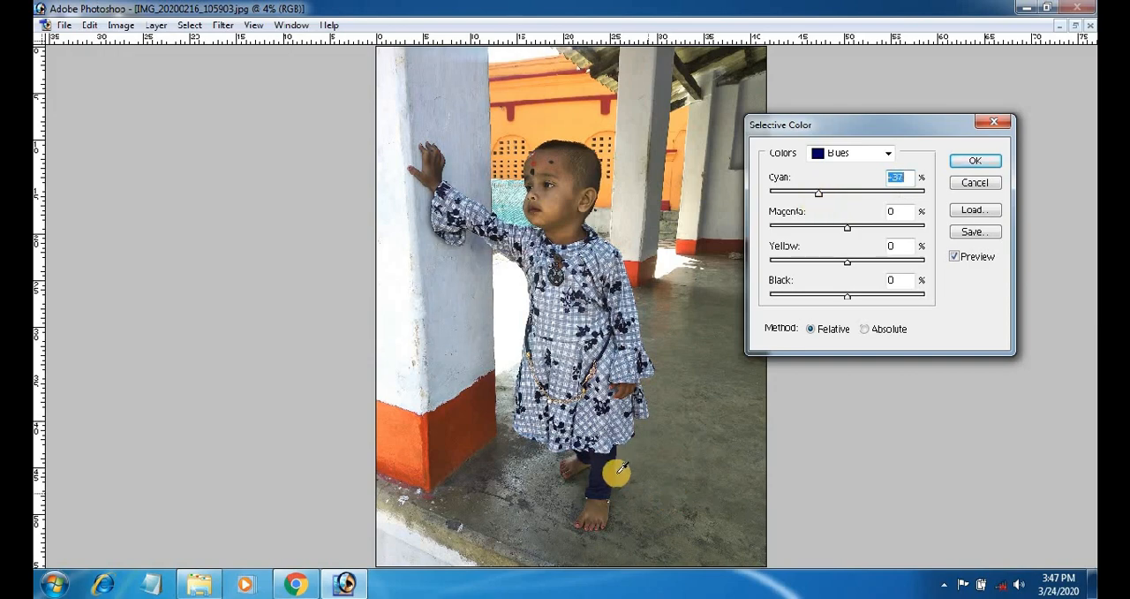
pyautogui.moveTo(863, 195); pyautogui.dragTo(909, 193)
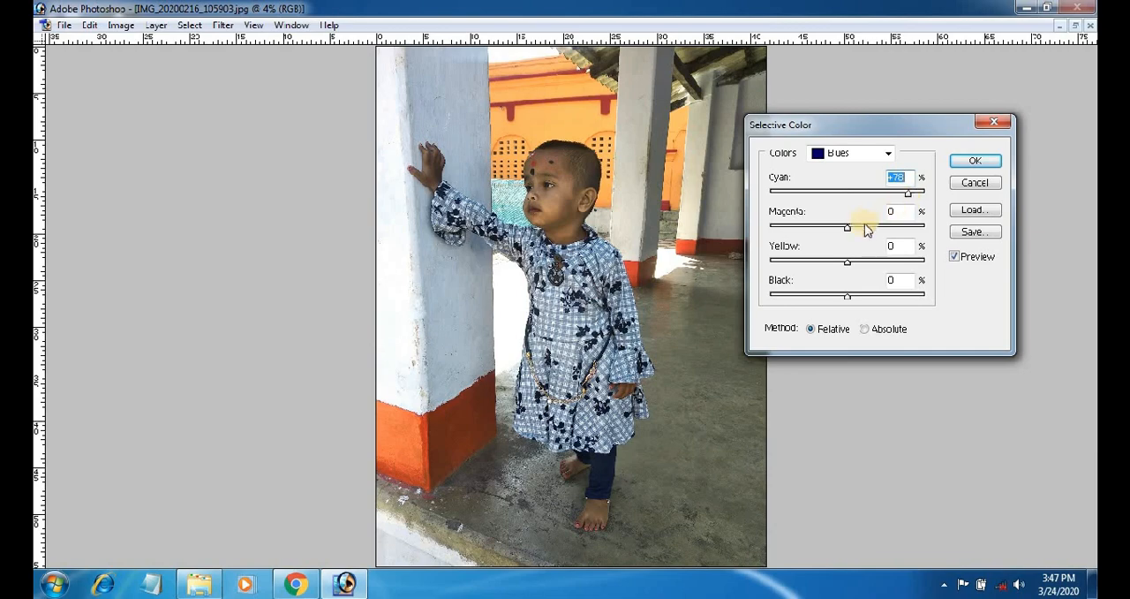
pyautogui.moveTo(846, 294); pyautogui.dragTo(889, 301)
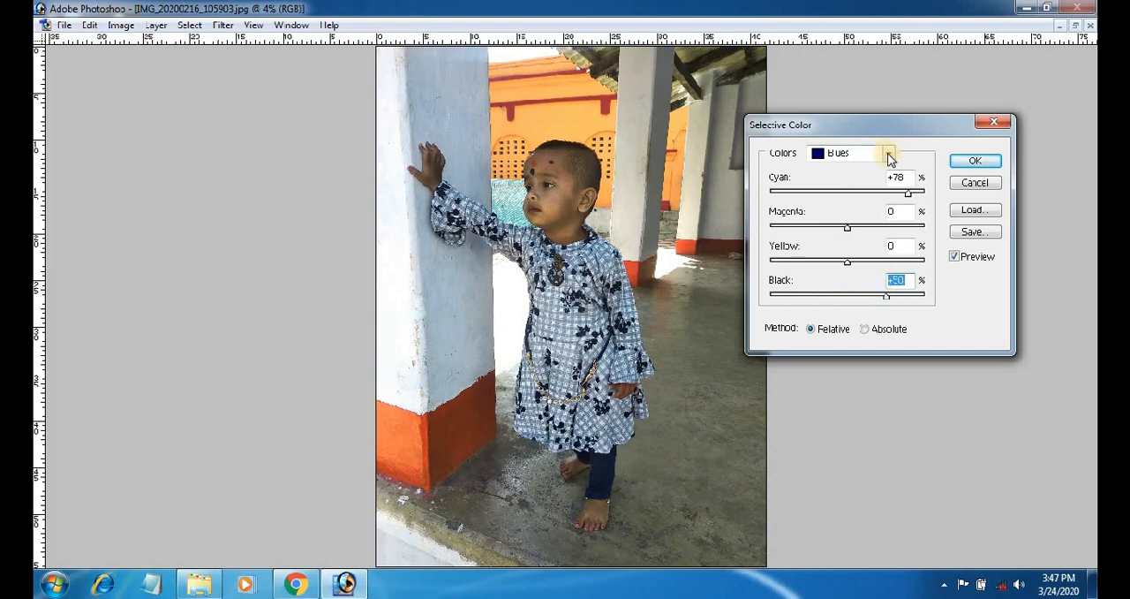
# Set the Blacks in Selective Color to Cyan +100% and Magenta +42%.
pyautogui.hotkey('ctrl', '+')
pyautogui.hotkey('ctrl', '+')
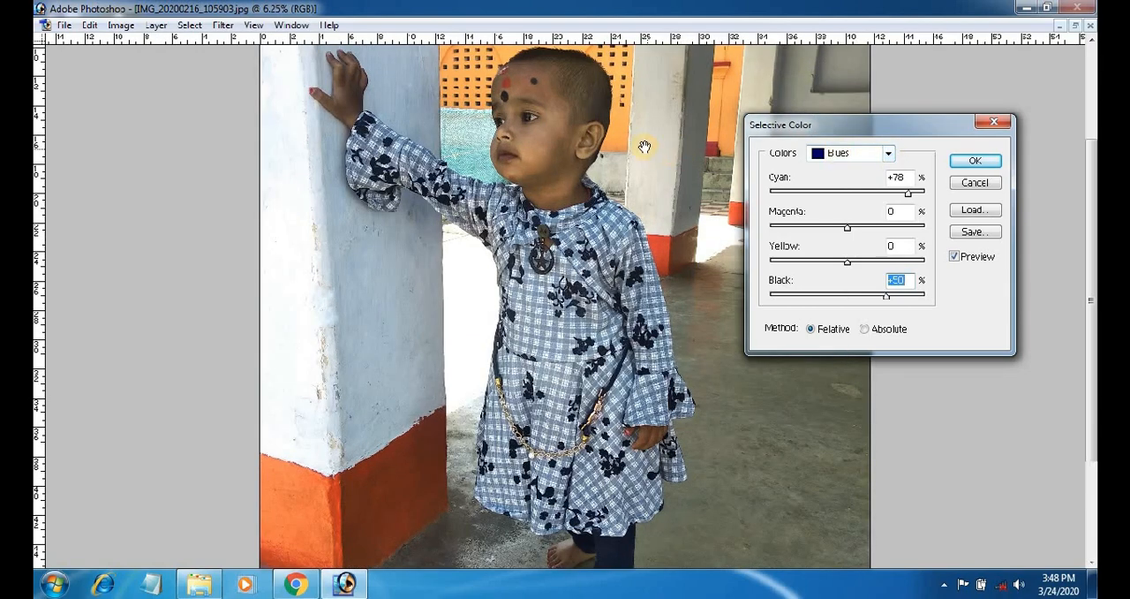
pyautogui.moveTo(634, 145); pyautogui.dragTo(633, 208)
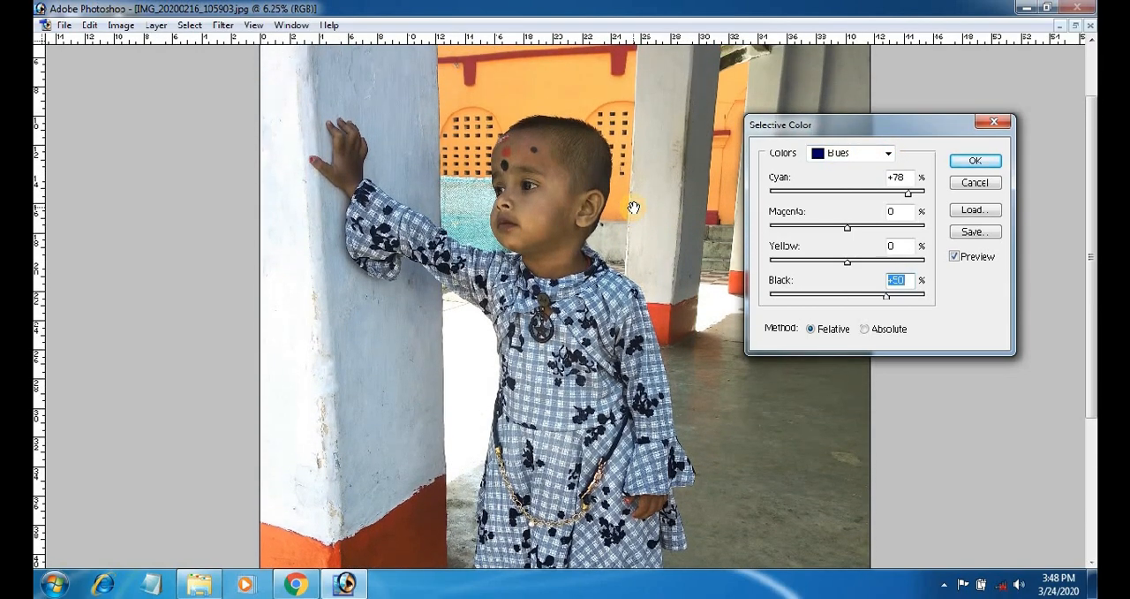
pyautogui.hotkey('ctrl', '+')
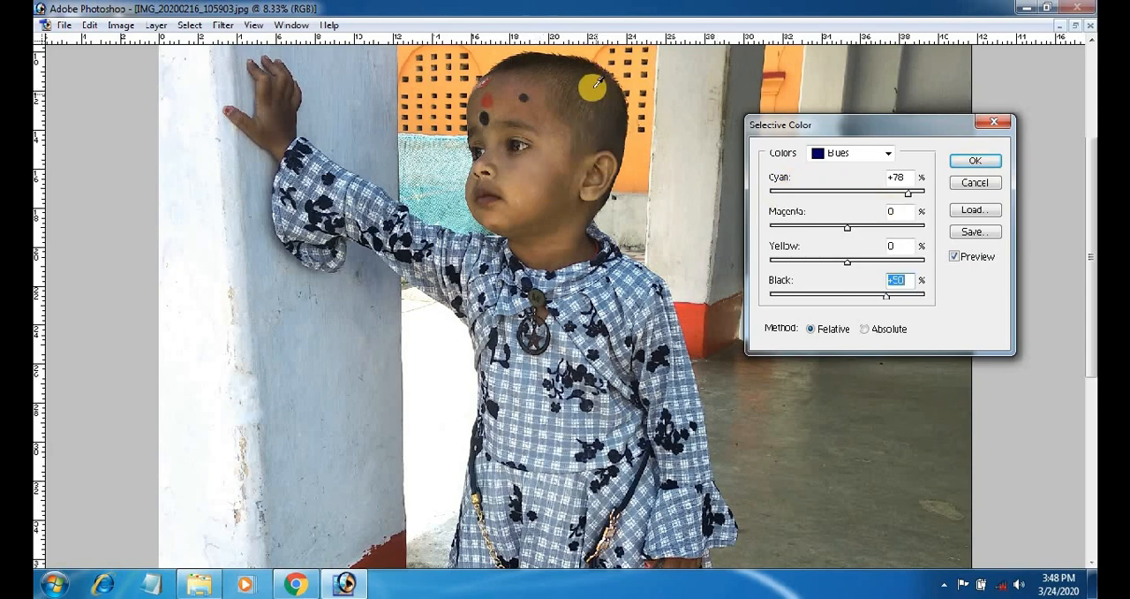
pyautogui.click(889, 154)
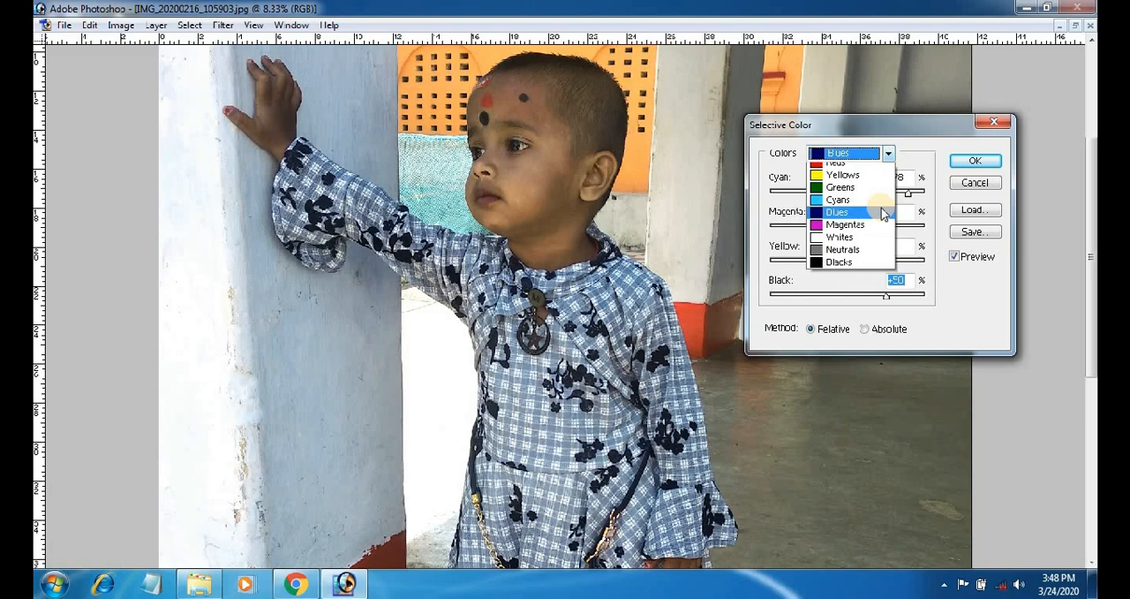
pyautogui.click(855, 267)
pyautogui.moveTo(849, 198); pyautogui.dragTo(901, 204)
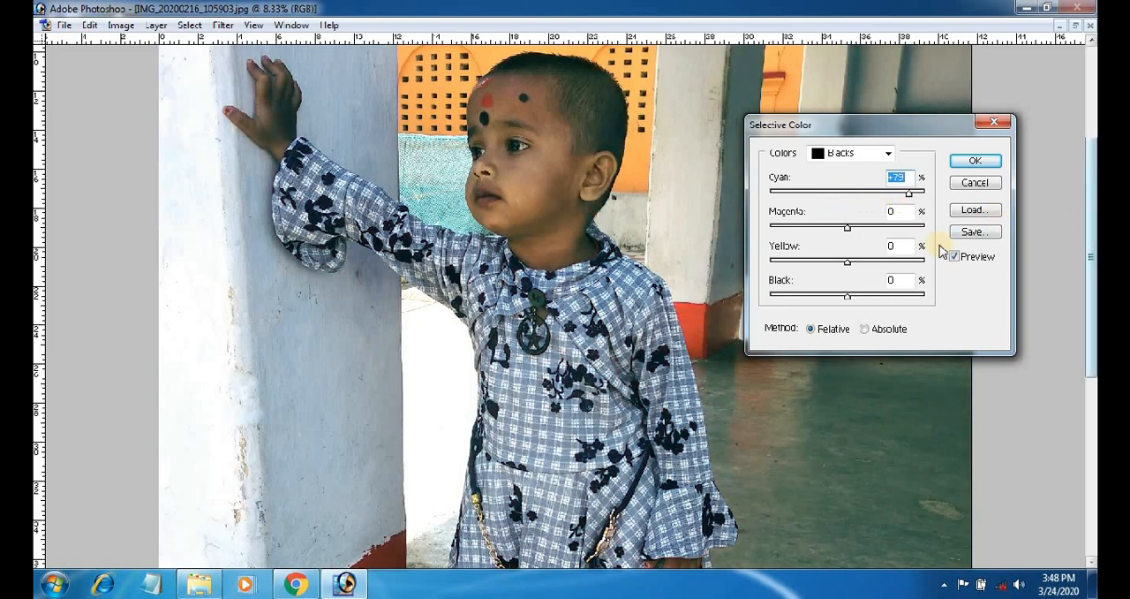
pyautogui.moveTo(901, 198); pyautogui.dragTo(954, 186)
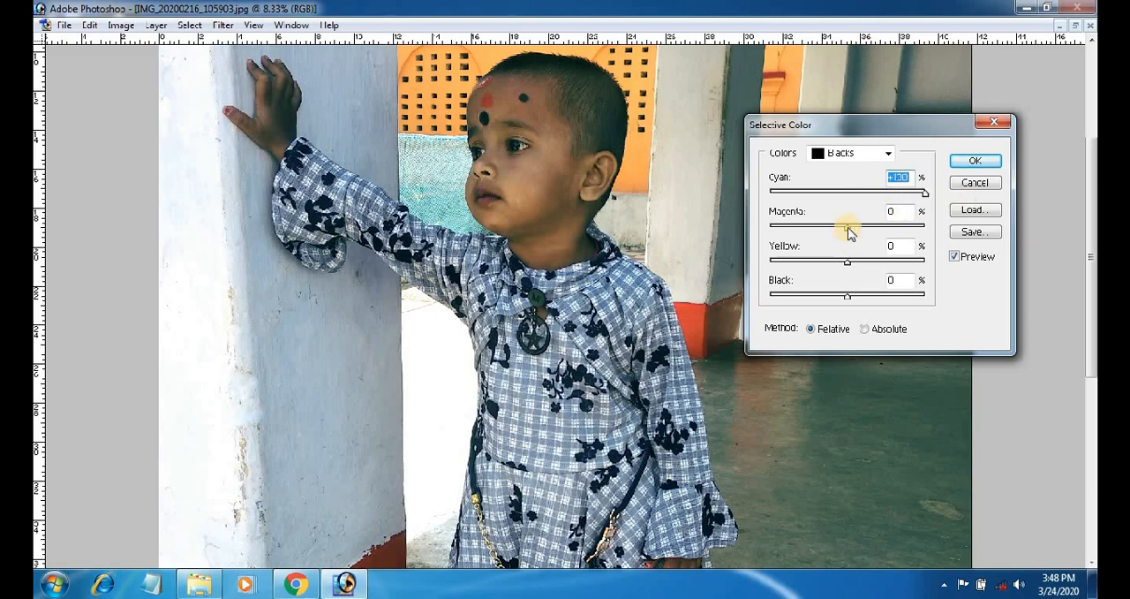
pyautogui.moveTo(848, 231)
pyautogui.mouseDown()
pyautogui.moveTo(882, 231)
pyautogui.moveTo(865, 235)
pyautogui.mouseUp()
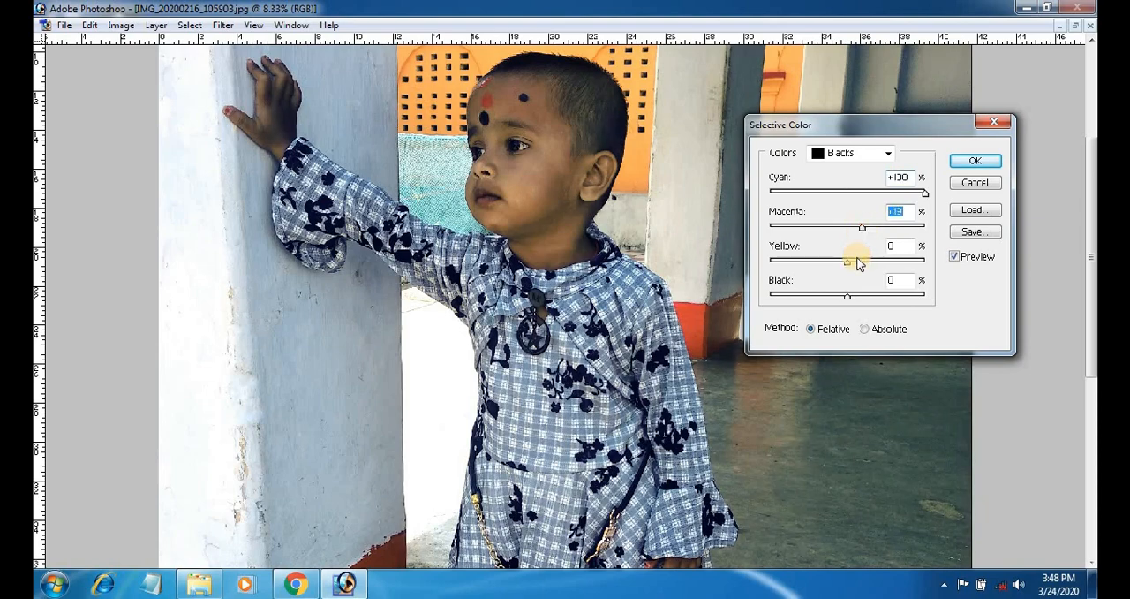
pyautogui.moveTo(862, 228)
pyautogui.mouseDown()
pyautogui.moveTo(847, 227)
pyautogui.moveTo(880, 228)
pyautogui.mouseUp()
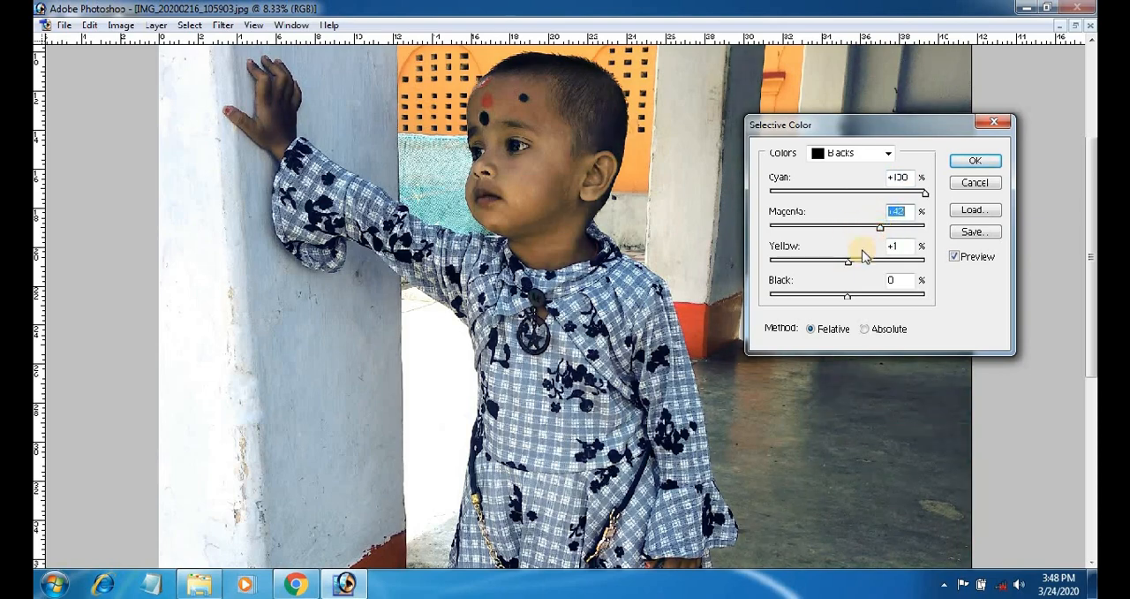
# Set the Blacks' Yellow to +23% and Black to +92%, and apply the Selective Color adjustment.
pyautogui.moveTo(848, 262); pyautogui.dragTo(865, 268)
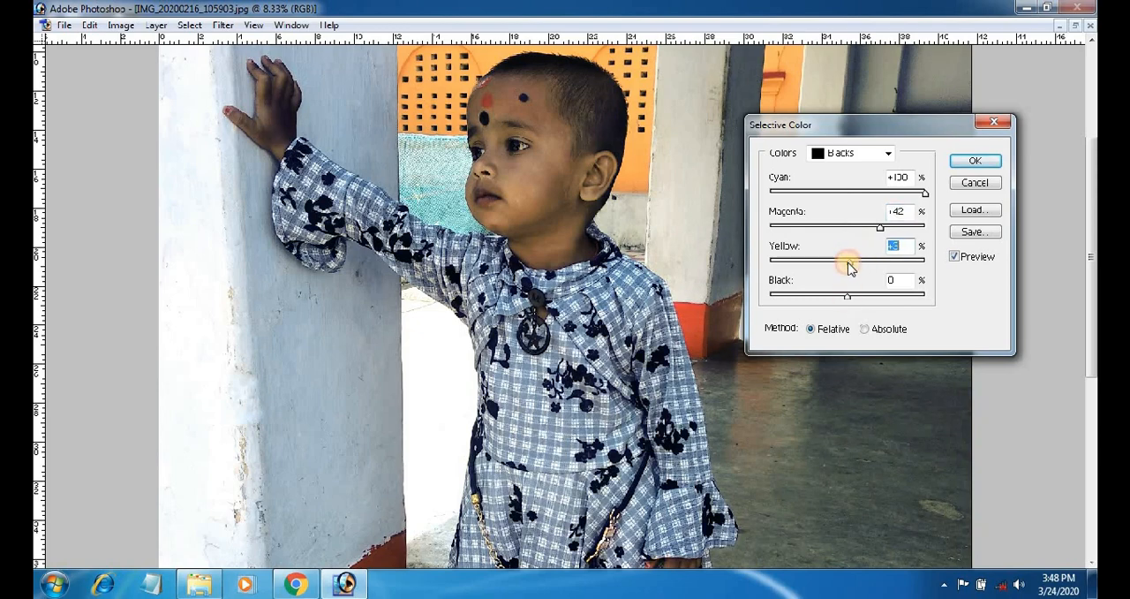
pyautogui.moveTo(852, 268)
pyautogui.mouseDown()
pyautogui.moveTo(882, 267)
pyautogui.moveTo(828, 268)
pyautogui.moveTo(864, 265)
pyautogui.mouseUp()
pyautogui.click(857, 294)
pyautogui.moveTo(848, 302); pyautogui.dragTo(919, 299)
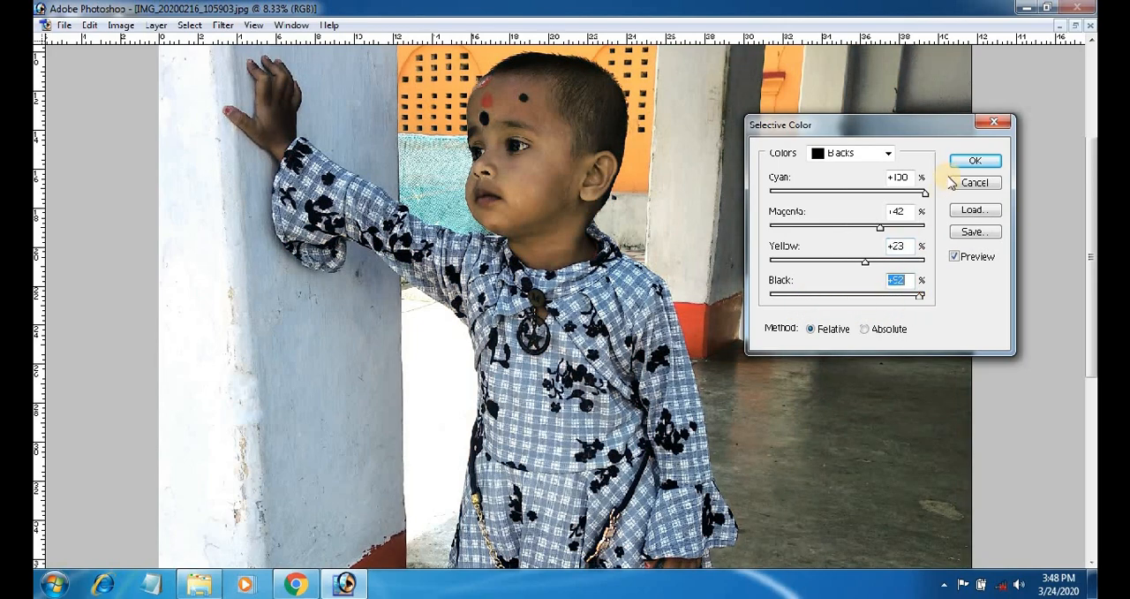
pyautogui.click(963, 160)
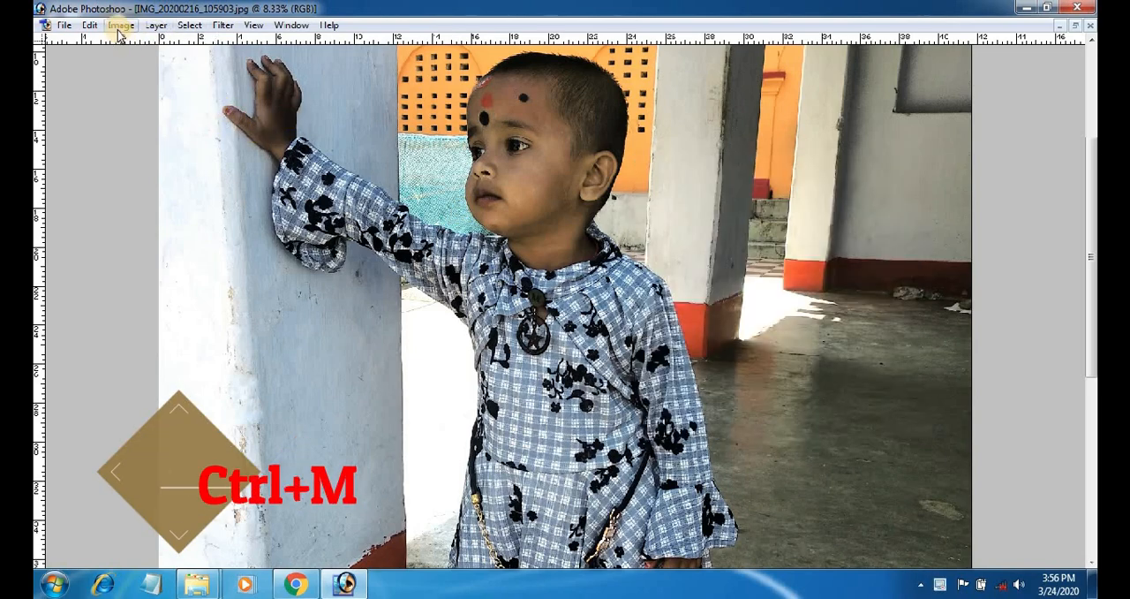
# Brighten the photo with a Curves adjustment, raising the RGB curve's midtones from input 94 to output 159.
pyautogui.click(120, 26)
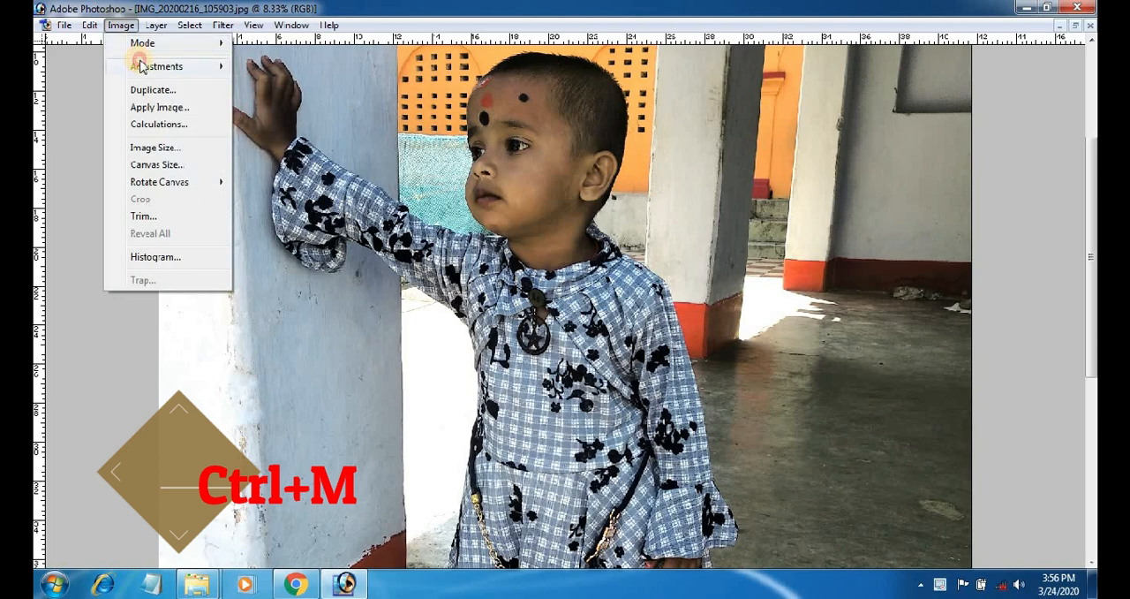
pyautogui.moveTo(146, 66)
pyautogui.click(311, 141)
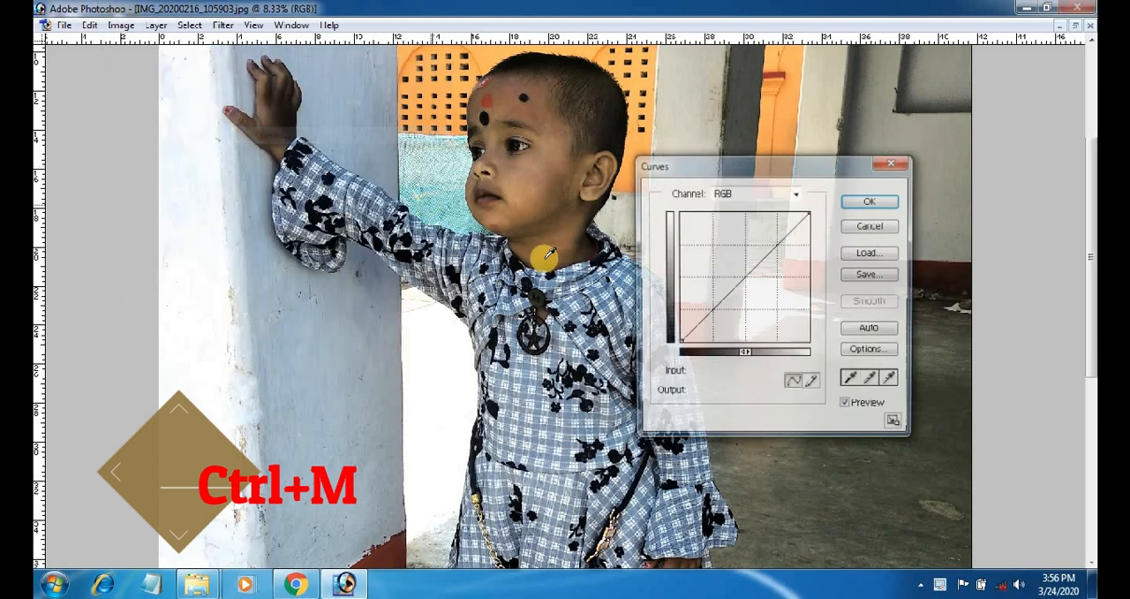
pyautogui.click(745, 277)
pyautogui.moveTo(745, 276); pyautogui.dragTo(730, 262)
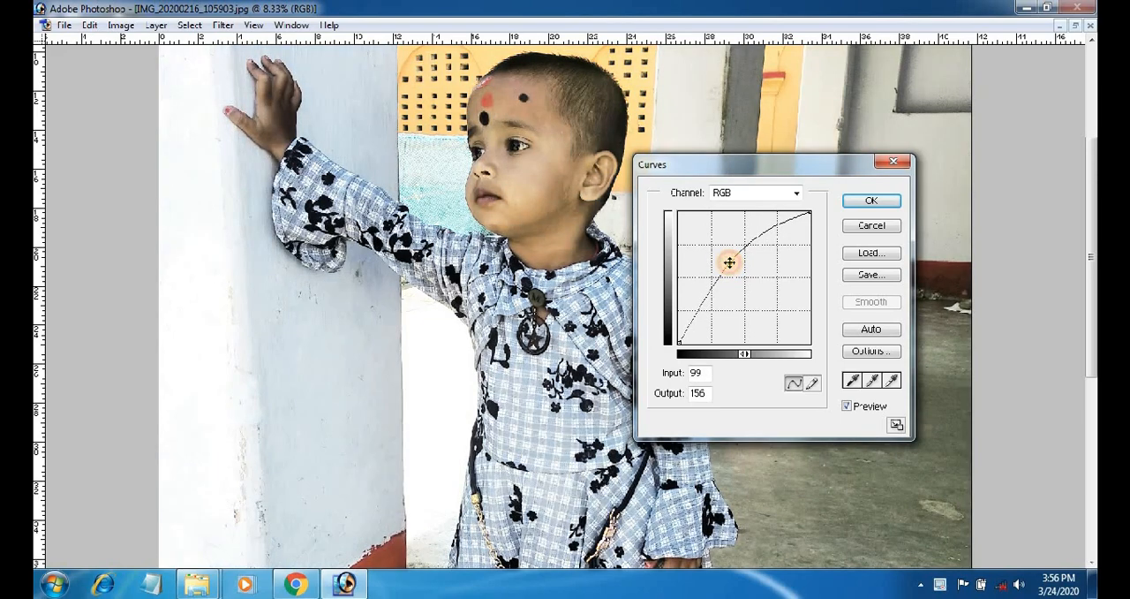
pyautogui.moveTo(733, 267); pyautogui.dragTo(727, 263)
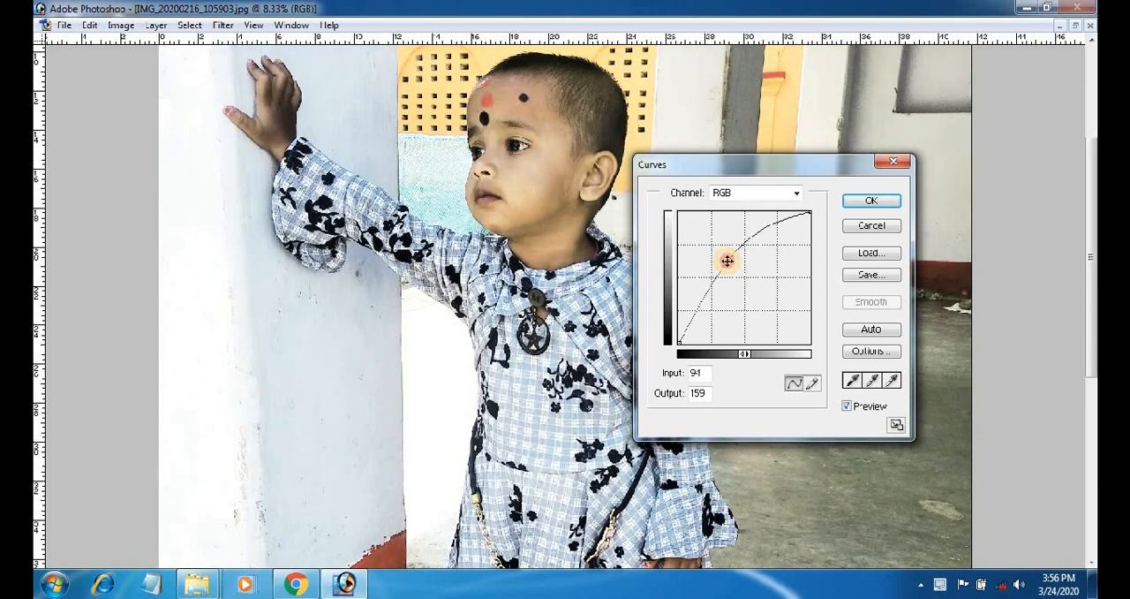
pyautogui.click(858, 202)
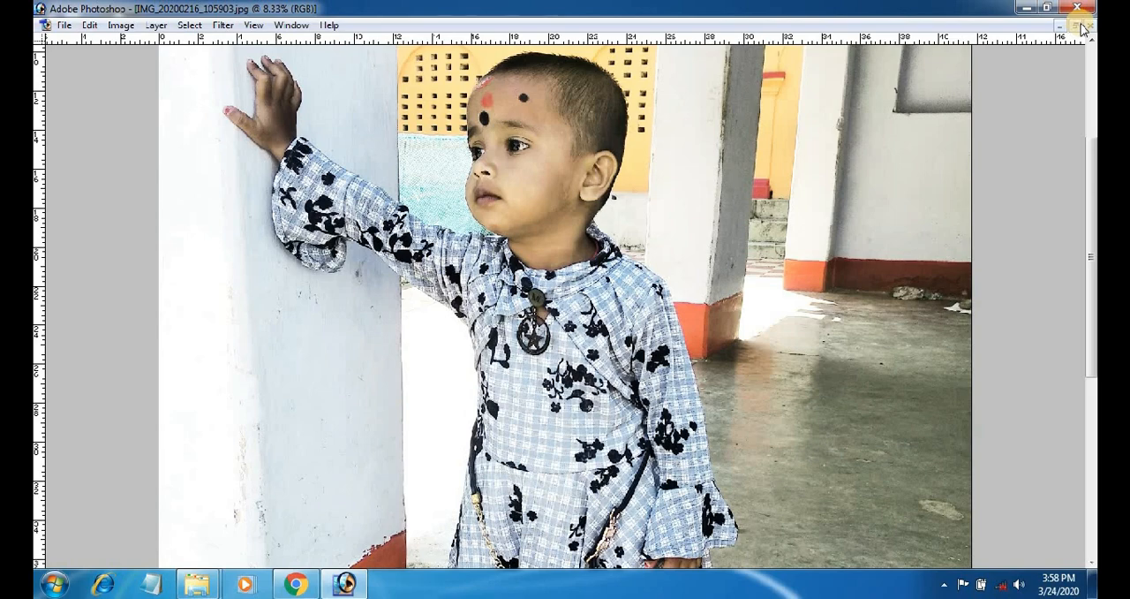
# Float the edited photo in a smaller window and open IMG_20200216_105903 - Copy.jpg beside it for comparison.
pyautogui.click(1083, 27)
pyautogui.hotkey('ctrl', '-')
pyautogui.hotkey('ctrl', '-')
pyautogui.hotkey('ctrl', '-')
pyautogui.hotkey('ctrl', '-')
pyautogui.hotkey('ctrl', '-')
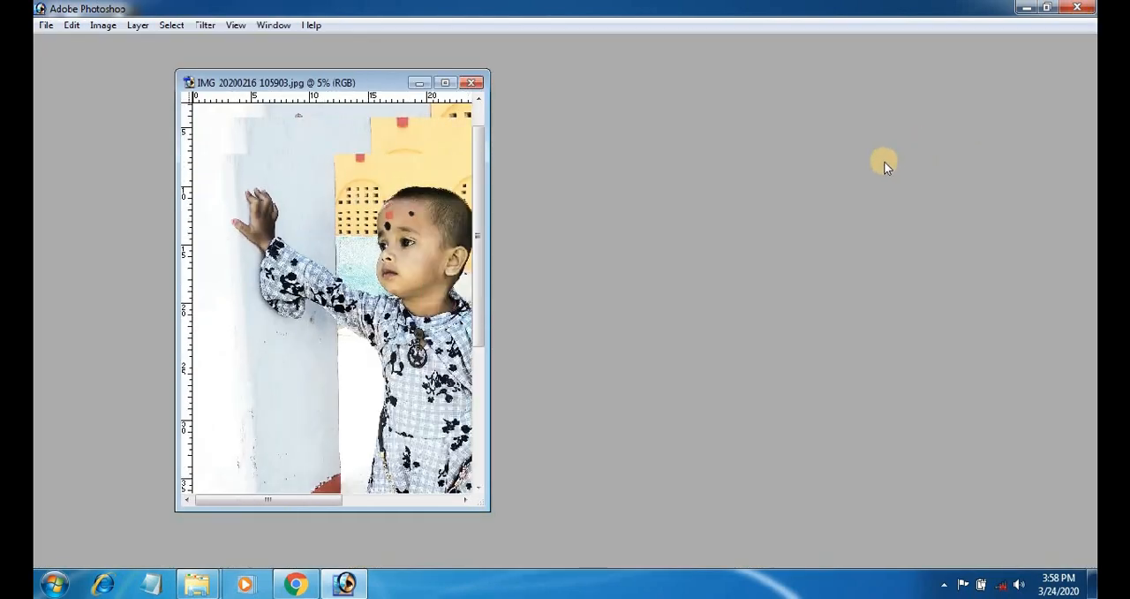
pyautogui.click(46, 26)
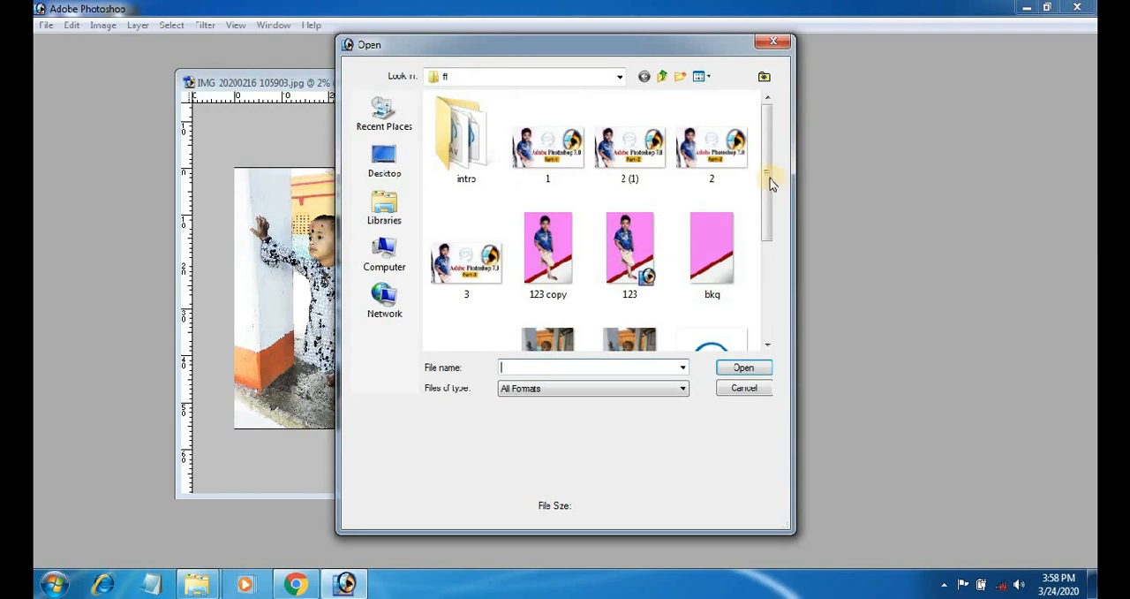
pyautogui.moveTo(770, 183); pyautogui.dragTo(772, 300)
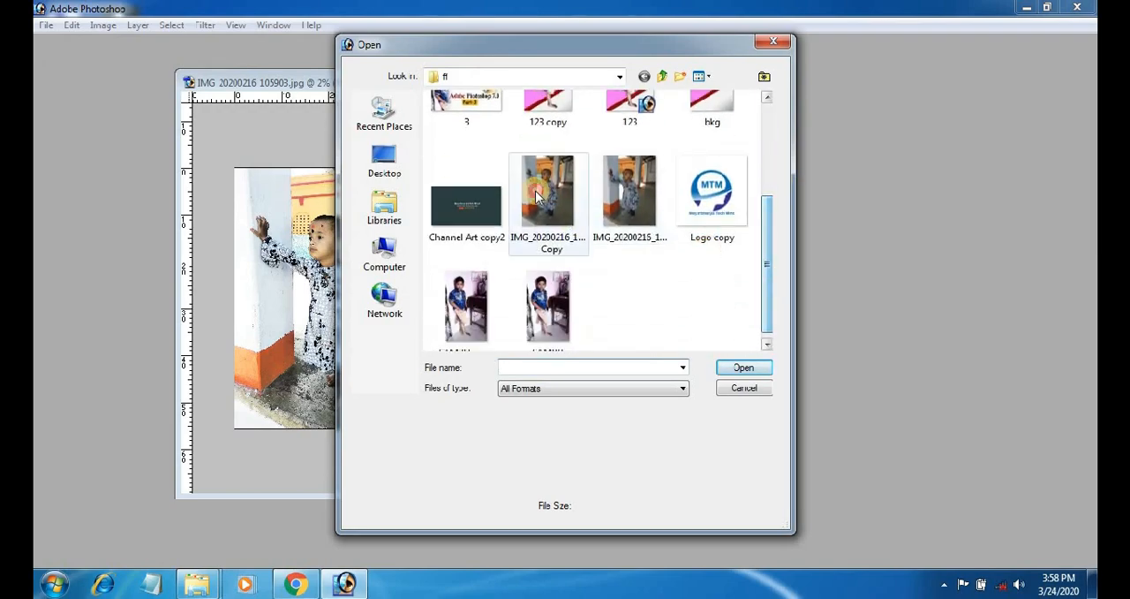
pyautogui.doubleClick(547, 201)
pyautogui.moveTo(150, 56); pyautogui.dragTo(599, 83)
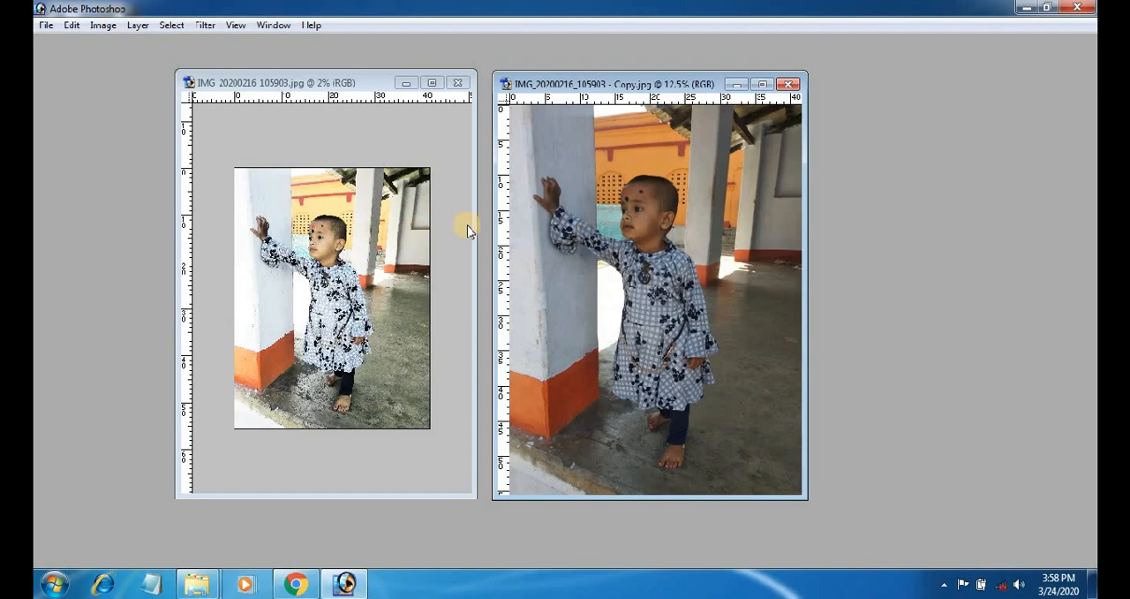
# Examine the child's face in the edited photo at 12.5% zoom, next to the unedited copy.
pyautogui.click(402, 222)
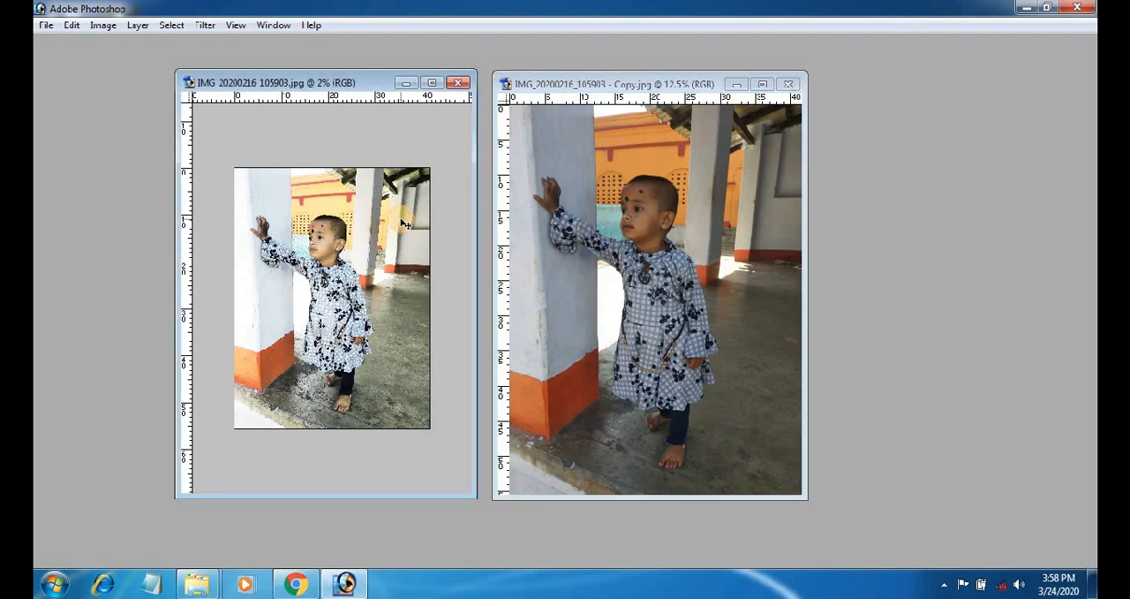
pyautogui.hotkey('ctrl', '+')
pyautogui.hotkey('ctrl', '+')
pyautogui.hotkey('ctrl', '+')
pyautogui.hotkey('ctrl', '+')
pyautogui.moveTo(370, 201); pyautogui.dragTo(394, 299)
pyautogui.hotkey('ctrl', '+')
pyautogui.moveTo(378, 237); pyautogui.dragTo(398, 340)
pyautogui.hotkey('ctrl', '+')
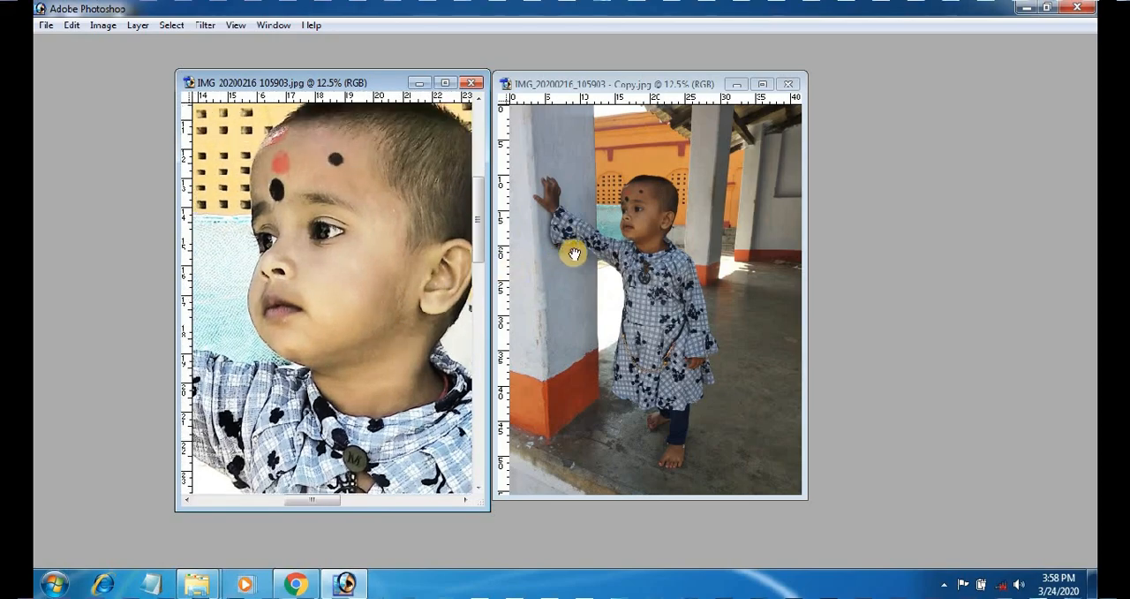